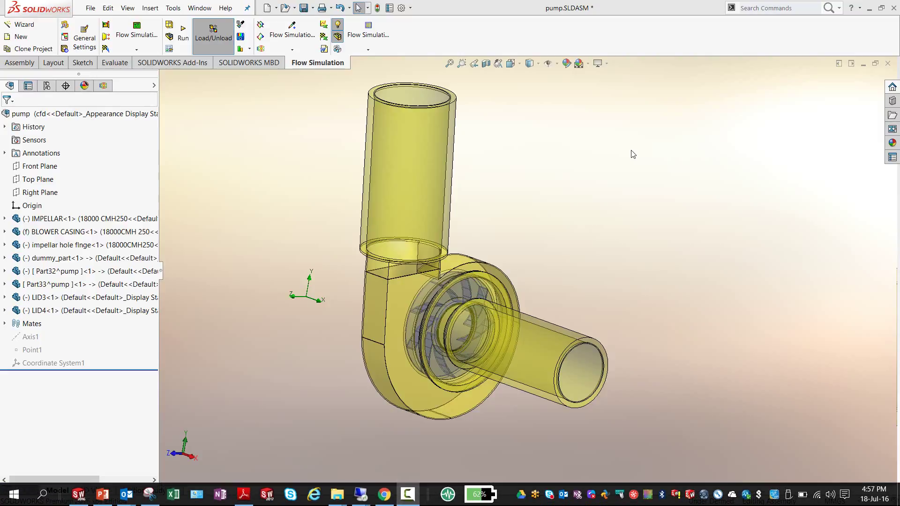
Step: Widen the feature tree pane so that the full component names of the pump assembly are readable
mouse_move(578, 184)
middle_mouse_down()
mouse_move(552, 151)
mouse_move(567, 173)
middle_mouse_up()
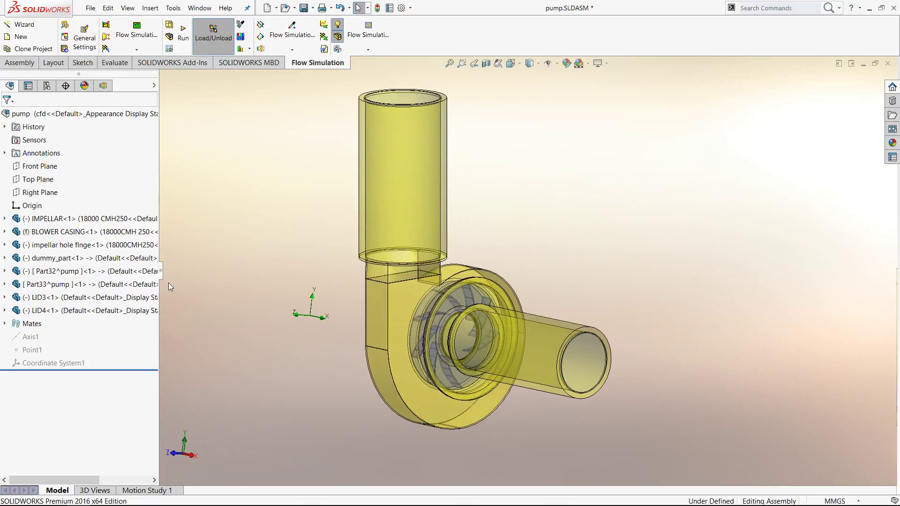
left_click_drag(163, 275, 275, 263)
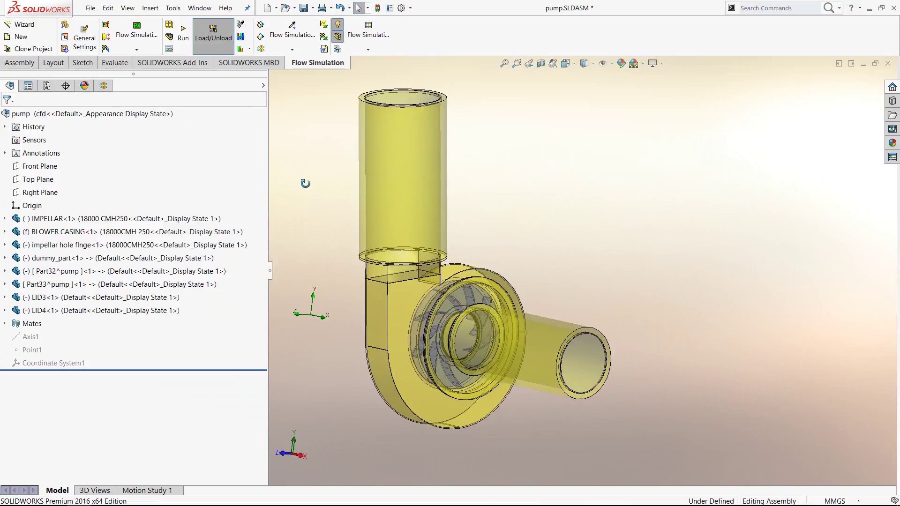
scroll(425, 318, "down", 3)
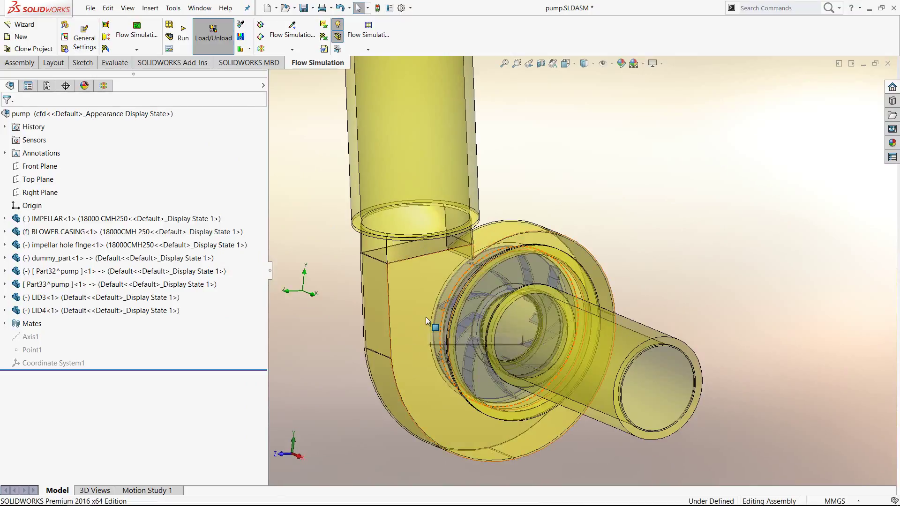
scroll(425, 311, "up", 2)
key("z")
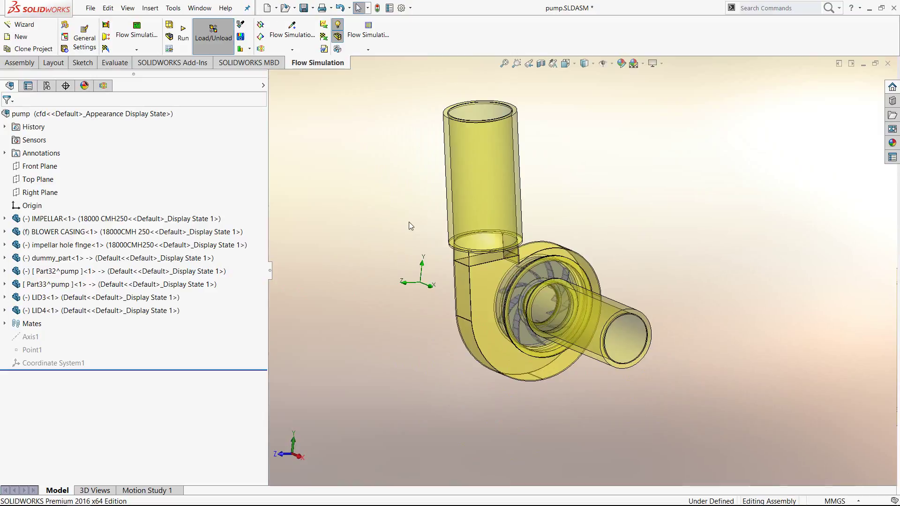
Step: Hide the BLOWER CASING component to expose the impeller inside the pump
middle_click_drag(409, 223, 466, 281)
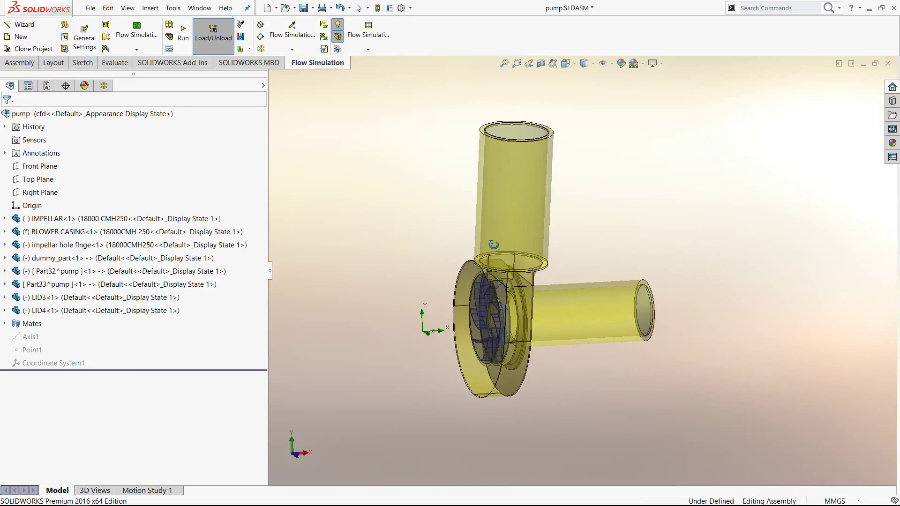
scroll(465, 285, "down", 2)
right_click(464, 285)
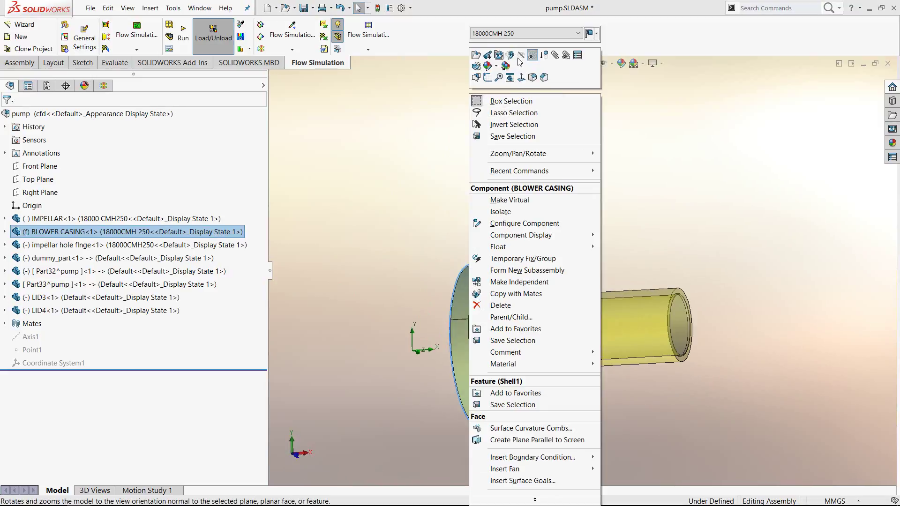
left_click(523, 71)
scroll(524, 328, "down", 5)
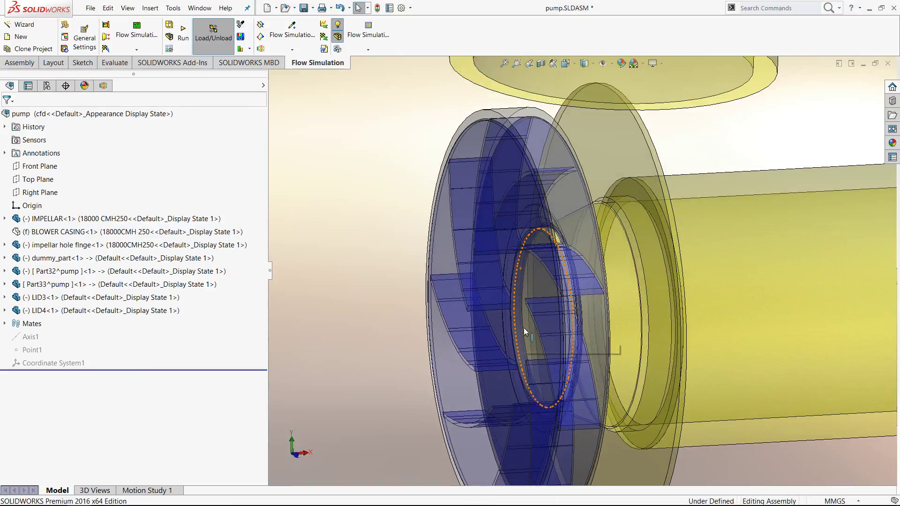
Step: Highlight the dummy_part component around the impeller, and hide the IMPELLAR component
middle_click_drag(550, 303, 235, 237)
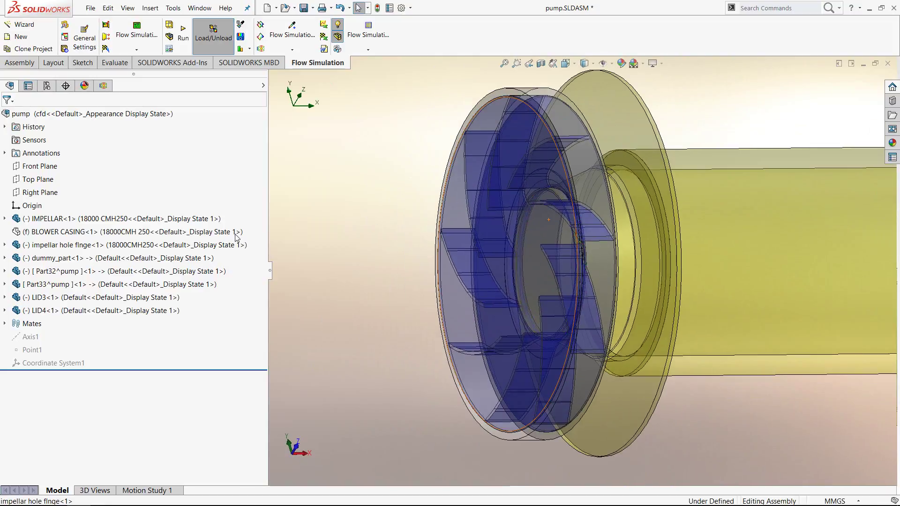
left_click(123, 261)
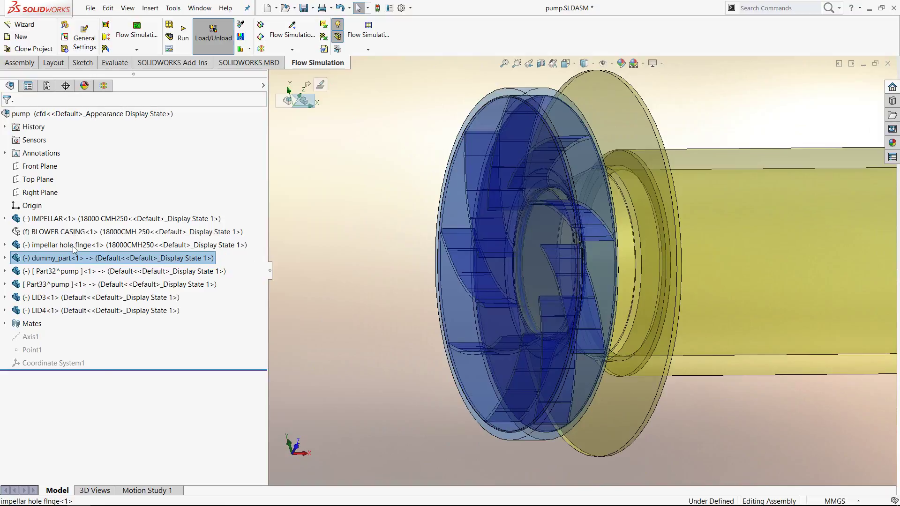
right_click(75, 247)
right_click(41, 218)
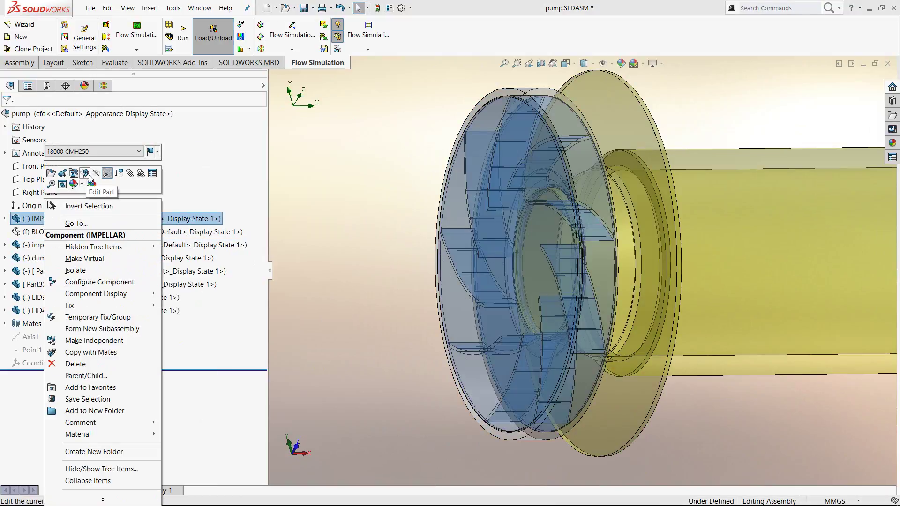
left_click(107, 173)
Step: Examine the dummy_part disc and how it meets the impeller hole flange and the inlet pipe
middle_click_drag(379, 224, 337, 228)
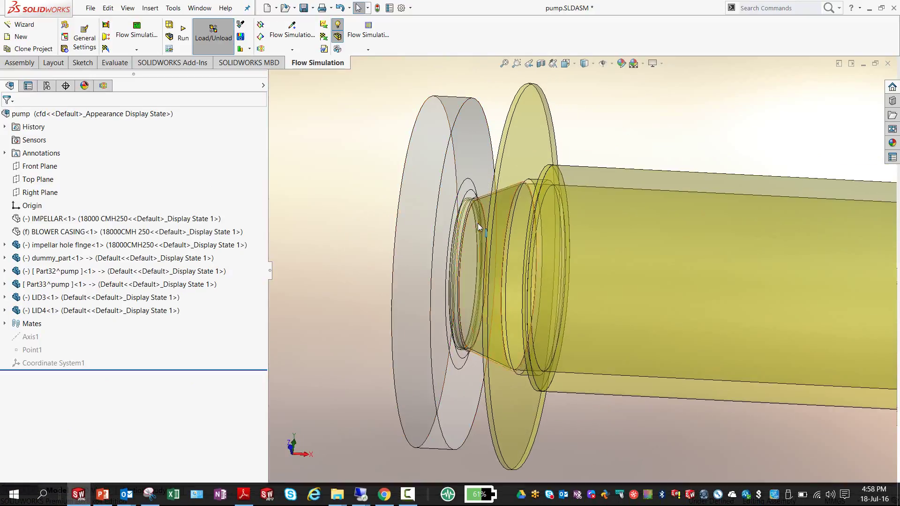
scroll(493, 229, "down", 10)
scroll(513, 251, "up", 10)
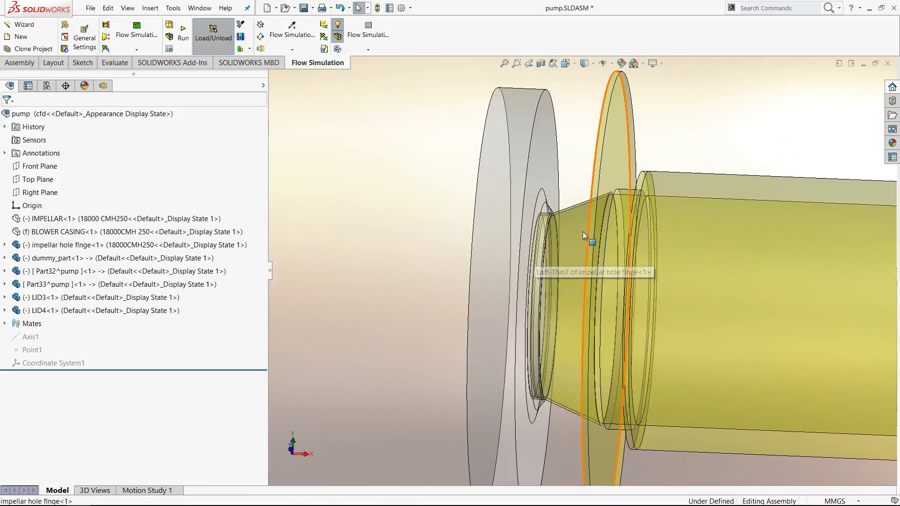
scroll(445, 230, "up", 3)
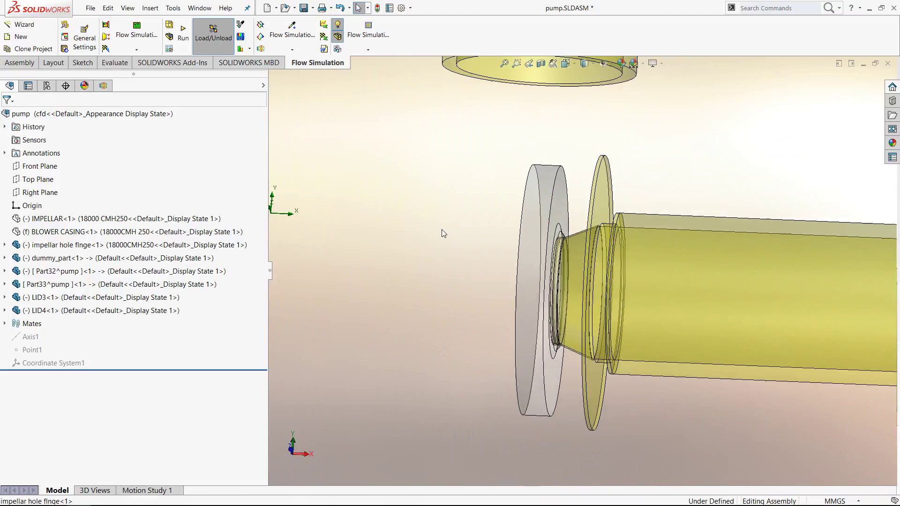
middle_click_drag(469, 227, 504, 276)
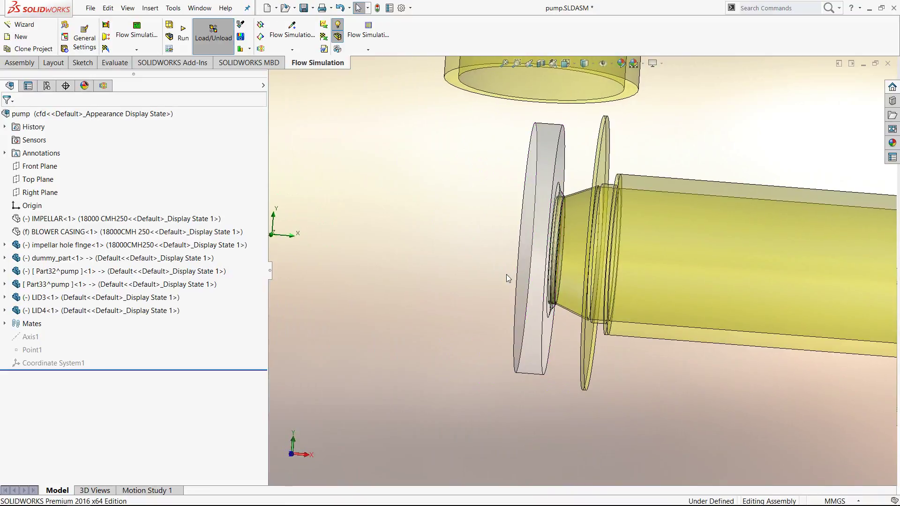
left_click(503, 63)
middle_click_drag(663, 188, 488, 261)
Step: Show the hidden BLOWER CASING and IMPELLAR components again
right_click(55, 231)
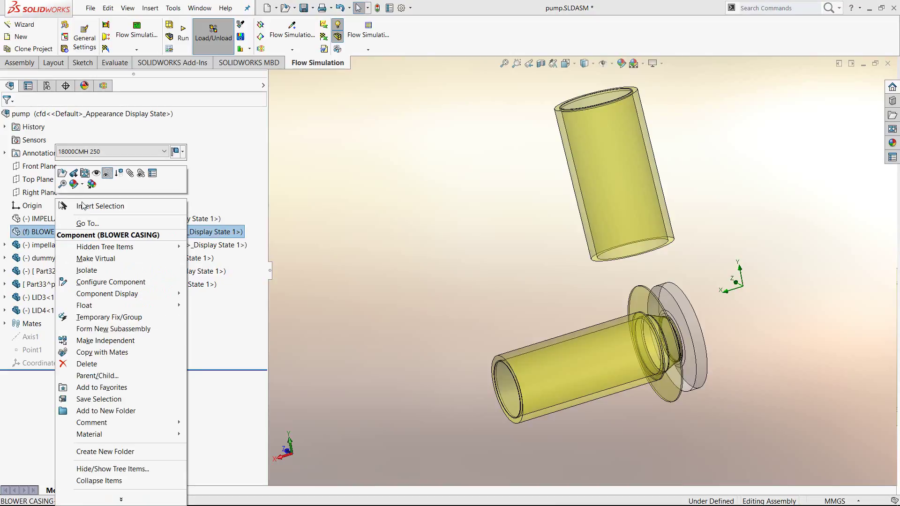
left_click(96, 174)
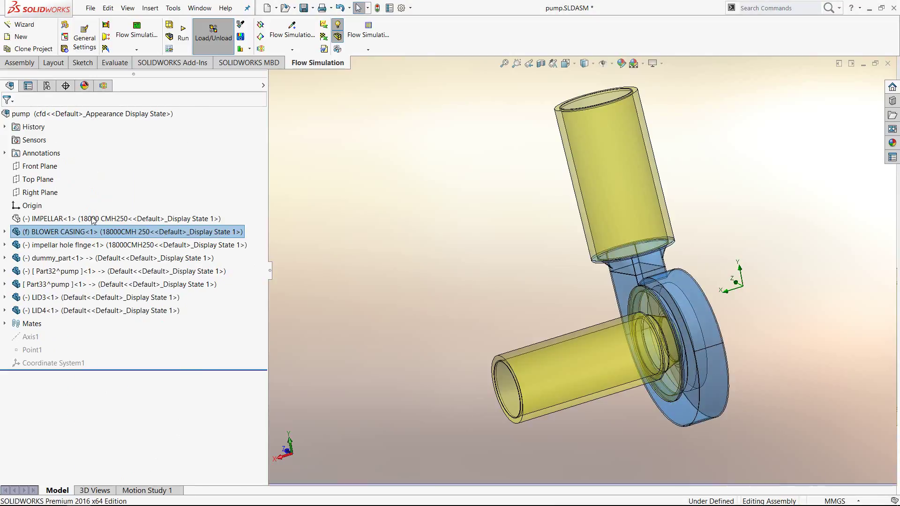
right_click(95, 219)
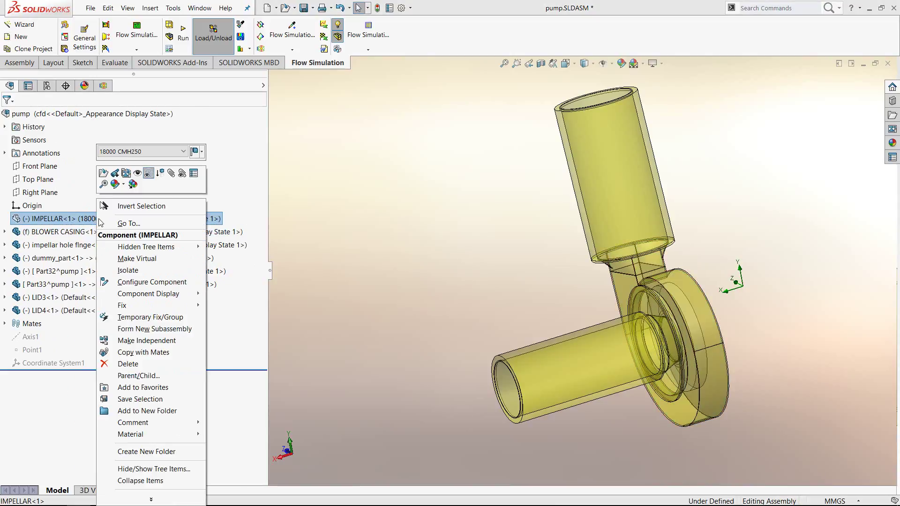
left_click(137, 174)
middle_click_drag(439, 207, 552, 200)
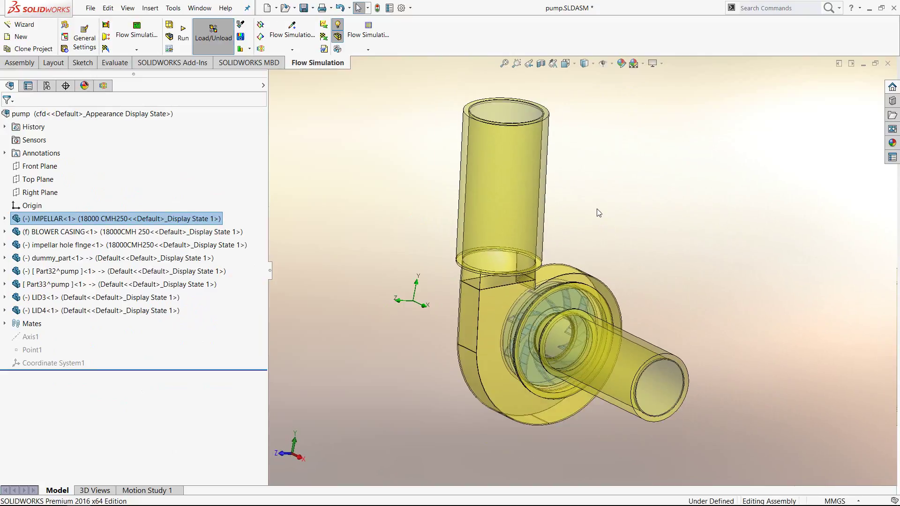
Step: Display the Flow Simulation analysis tree of the Air project, enlarge its area, and bring up the Flow Simulation commands
left_click(104, 86)
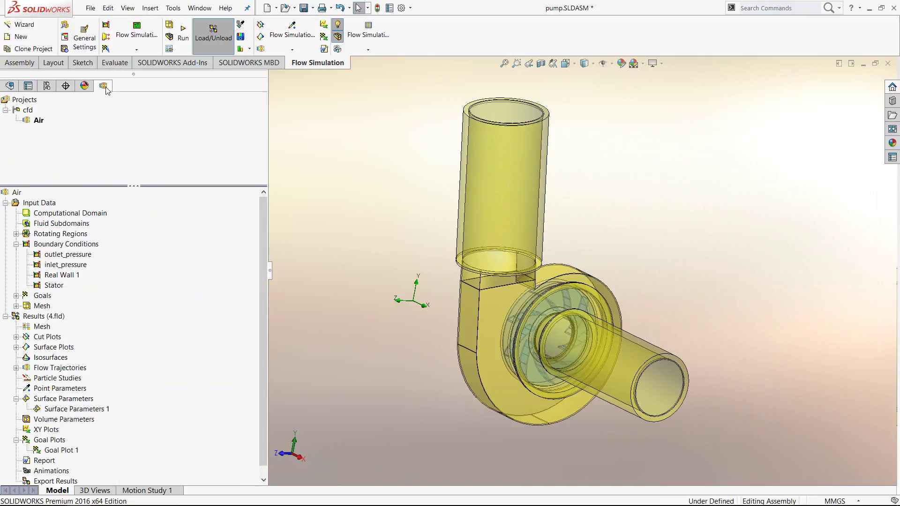
left_click_drag(163, 185, 164, 95)
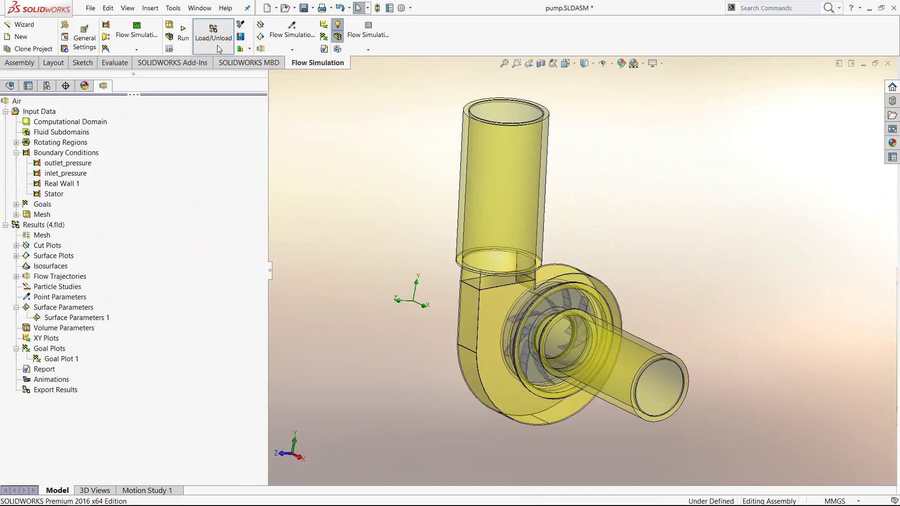
left_click(191, 63)
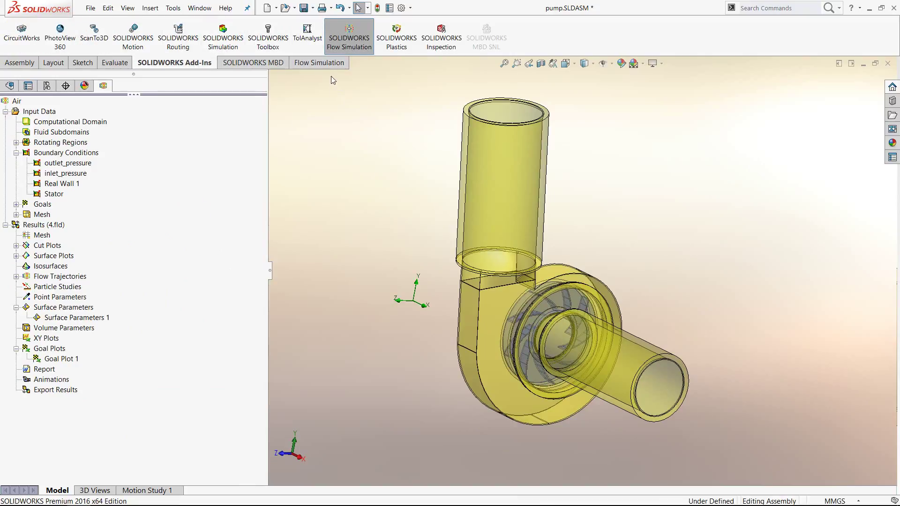
left_click(324, 63)
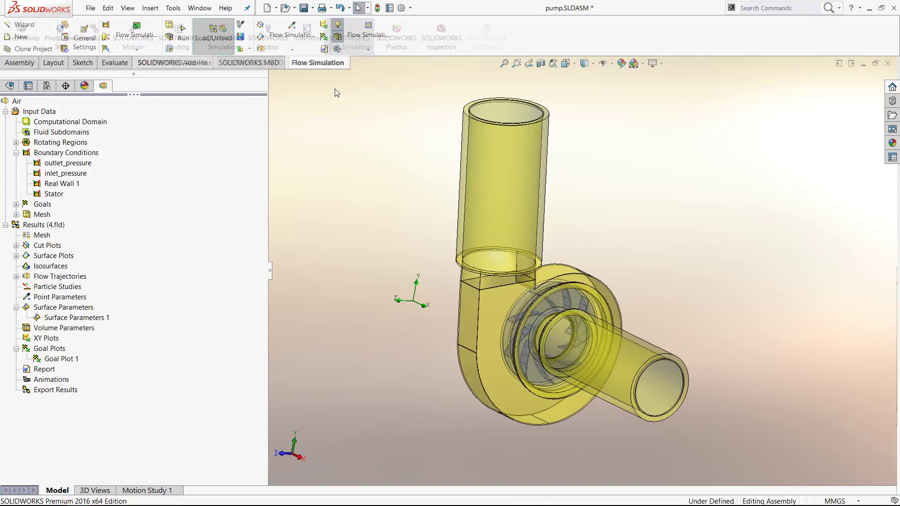
Step: Start a new Flow Simulation project with the Wizard on the current configuration, using the SI (m-kg-s) unit system
left_click(12, 26)
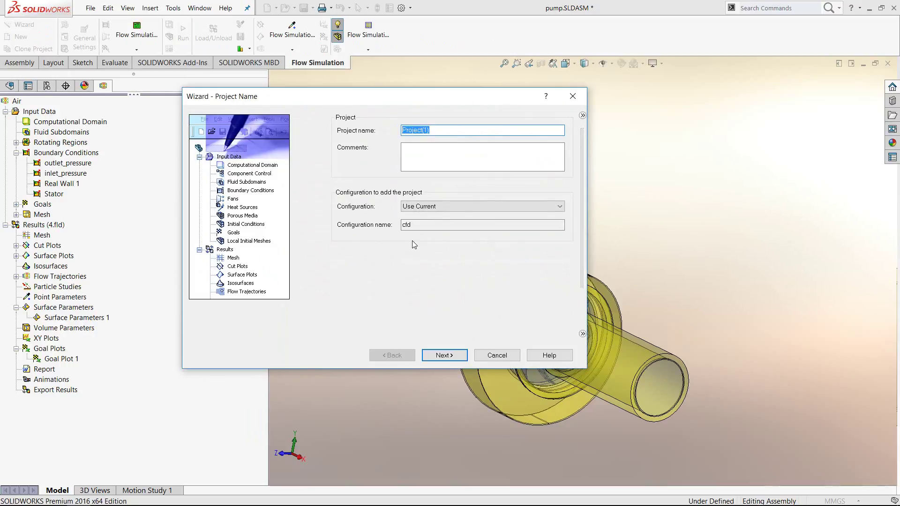
left_click(450, 358)
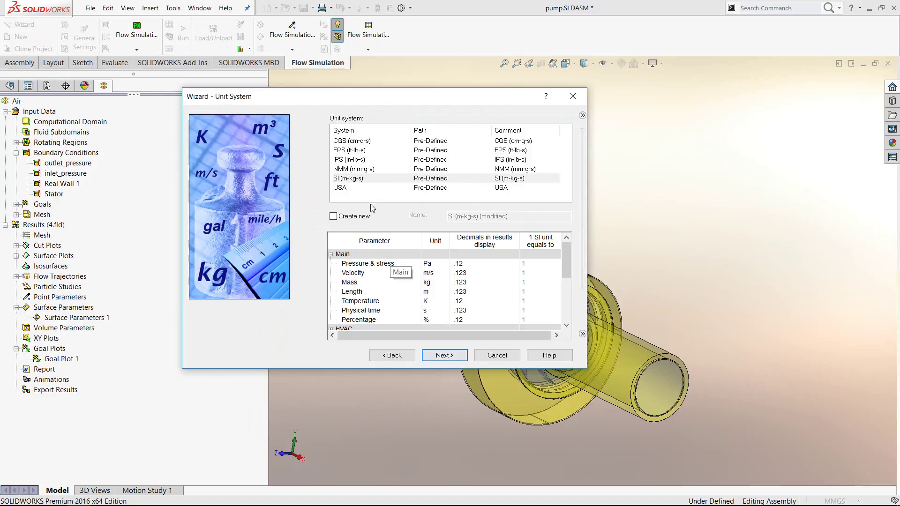
left_click(369, 178)
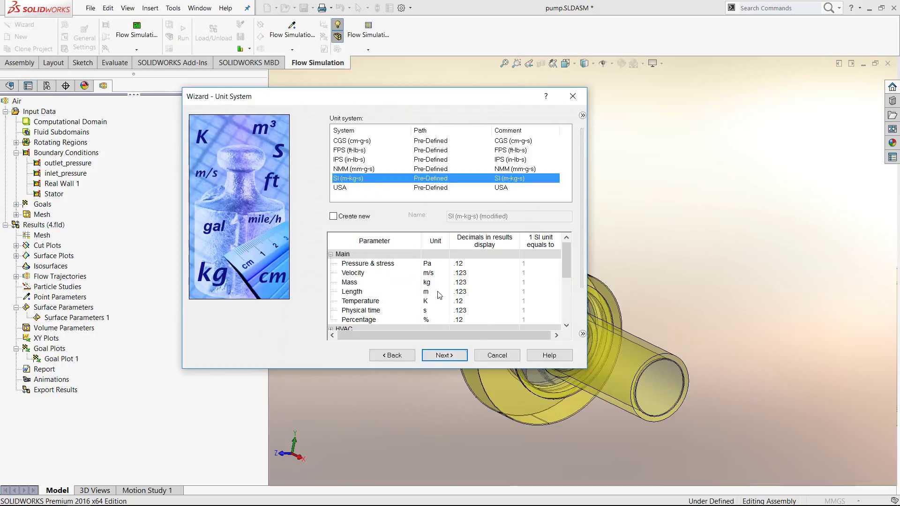
left_click(448, 354)
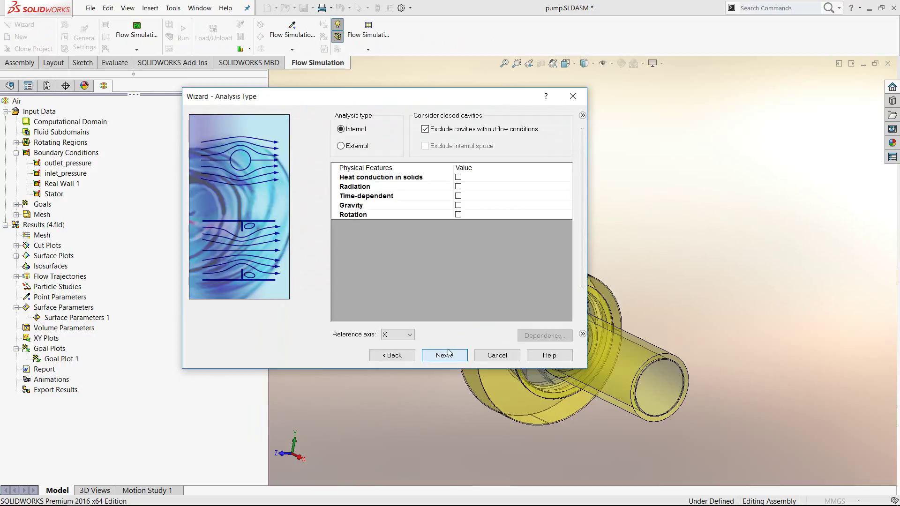
Step: Enable Rotation for the internal analysis, with the type Local region(s) (Averaging), and accept the analysis type
left_click(458, 214)
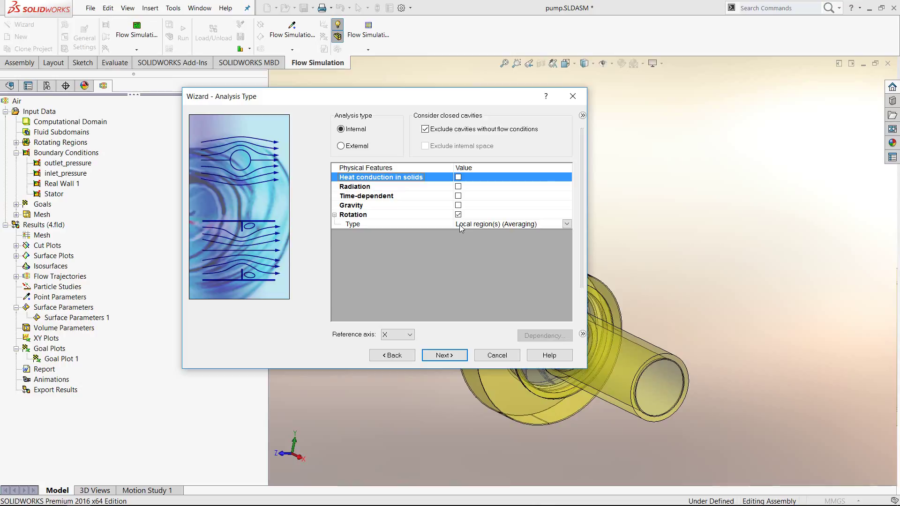
left_click(486, 225)
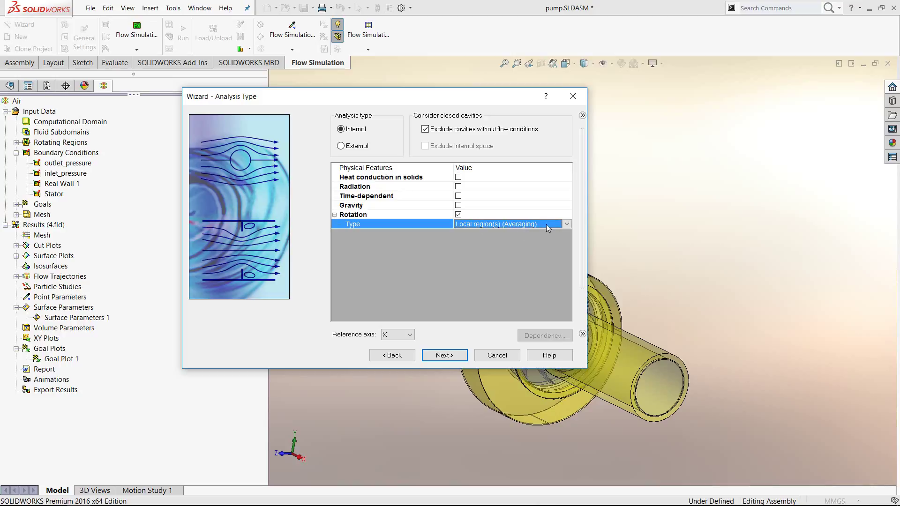
left_click(566, 224)
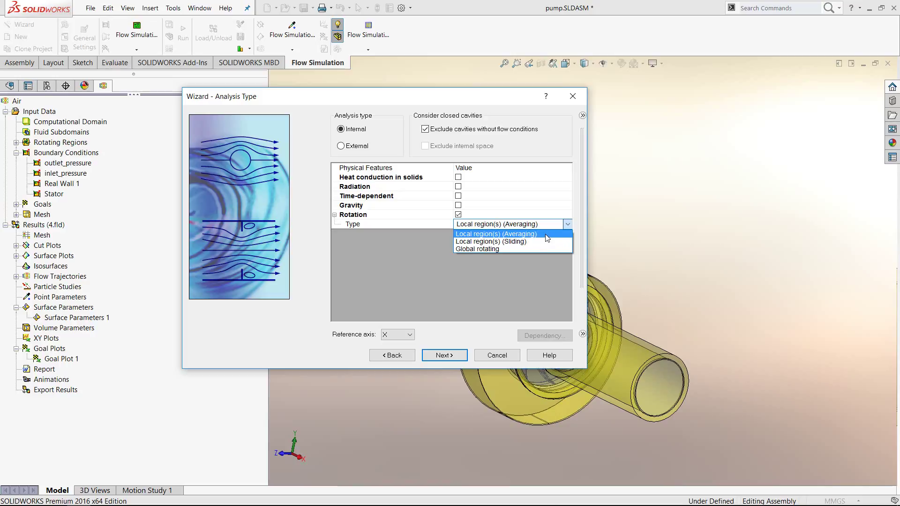
left_click(544, 234)
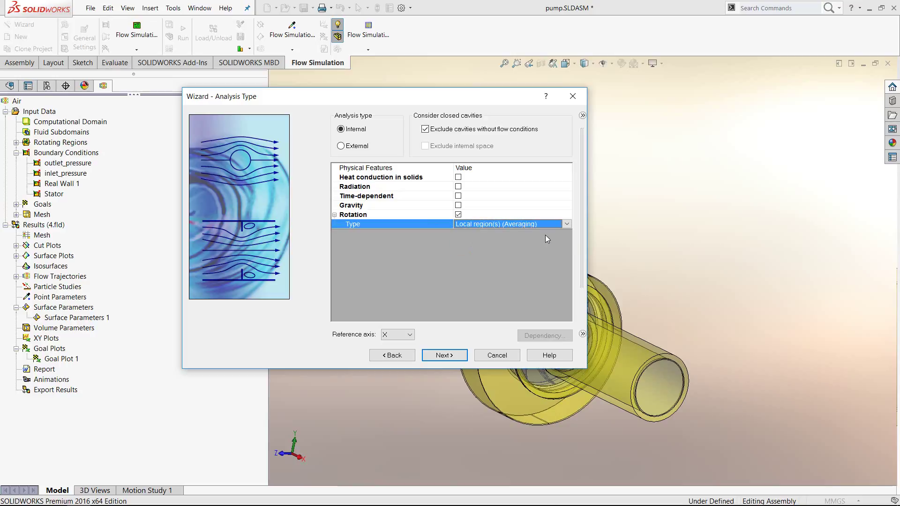
left_click(568, 225)
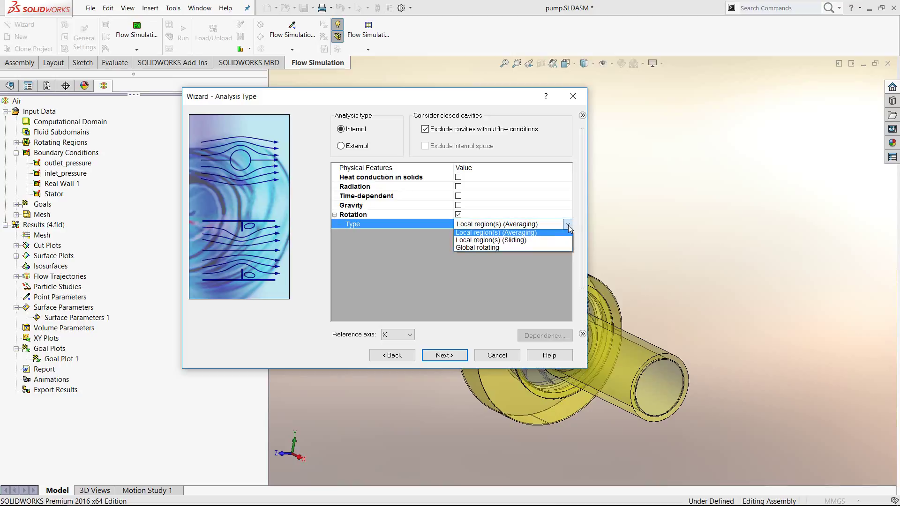
left_click(535, 237)
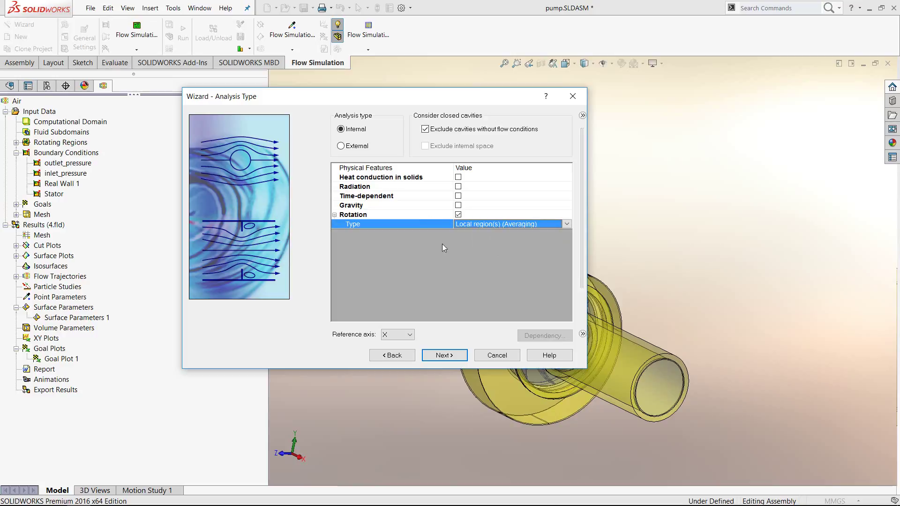
left_click(444, 355)
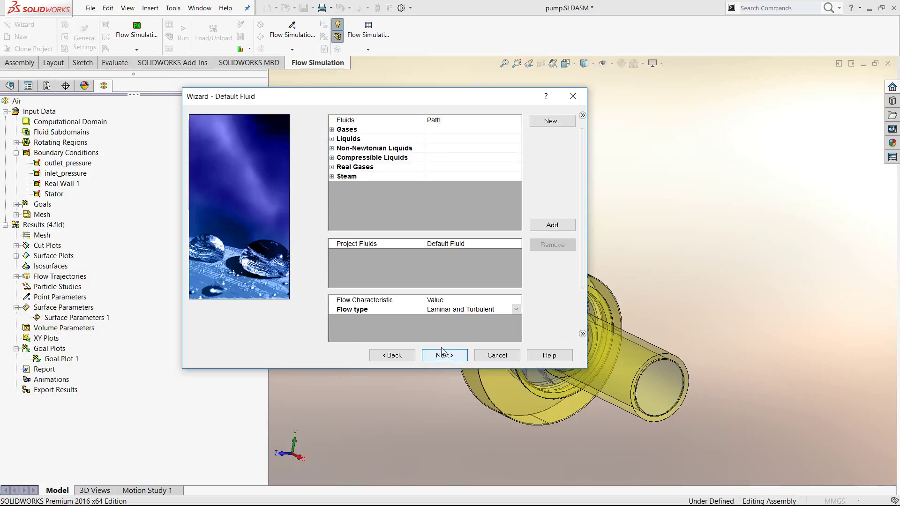
Step: Add the pre-defined gas Air as the project's default fluid
left_click(332, 130)
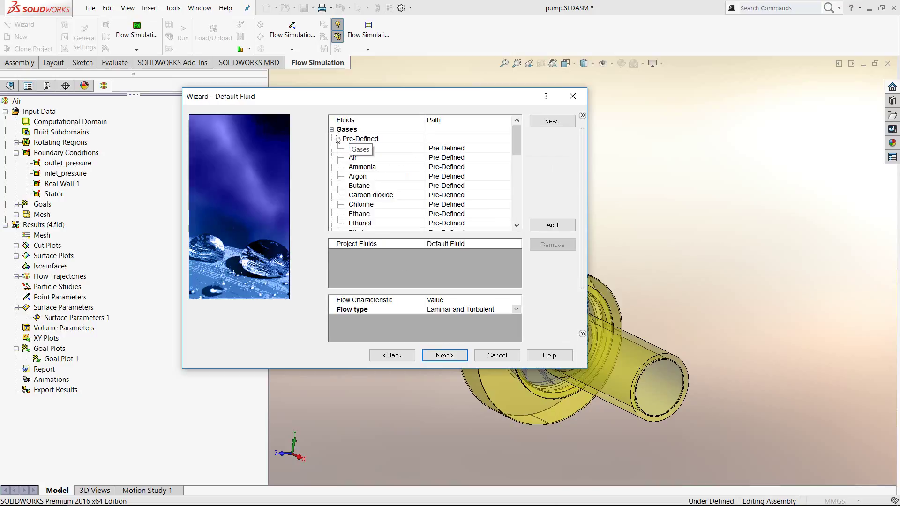
double_click(361, 160)
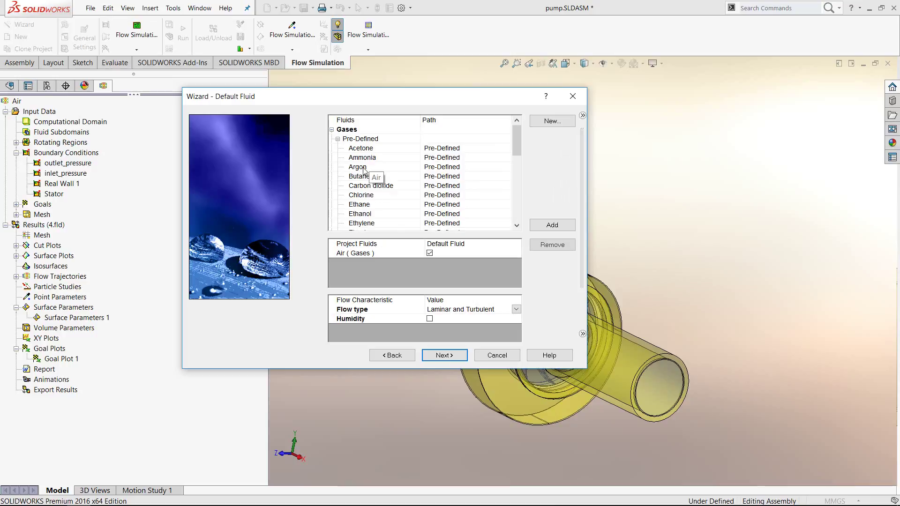
Step: Accept the default fluid and the adiabatic wall conditions, and cancel the Wizard without creating a new project
left_click(452, 360)
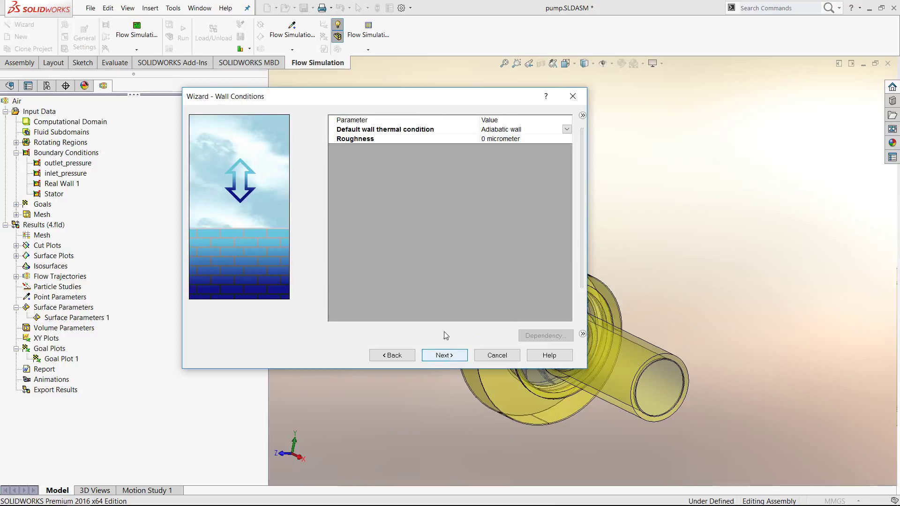
left_click(452, 361)
left_click(487, 358)
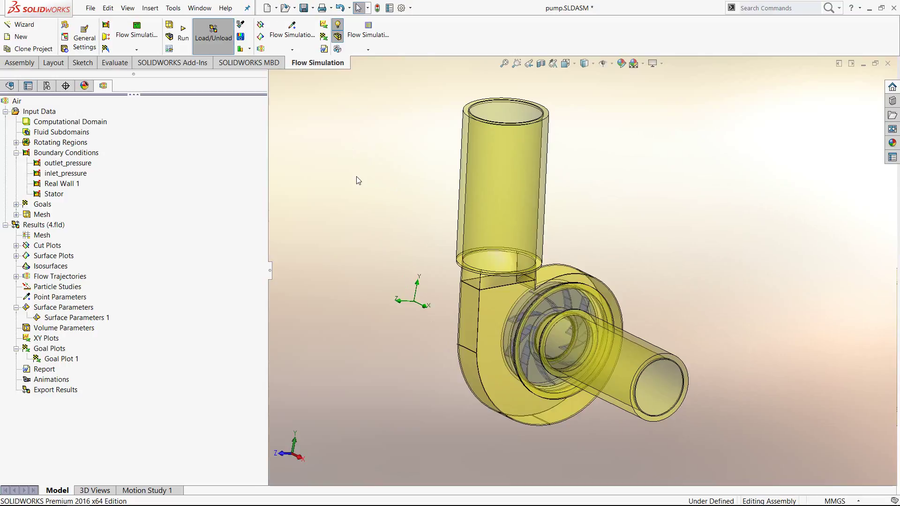
Step: Check which pump openings carry the inlet_pressure and outlet_pressure boundary conditions and what pressures are applied there
left_click(75, 175)
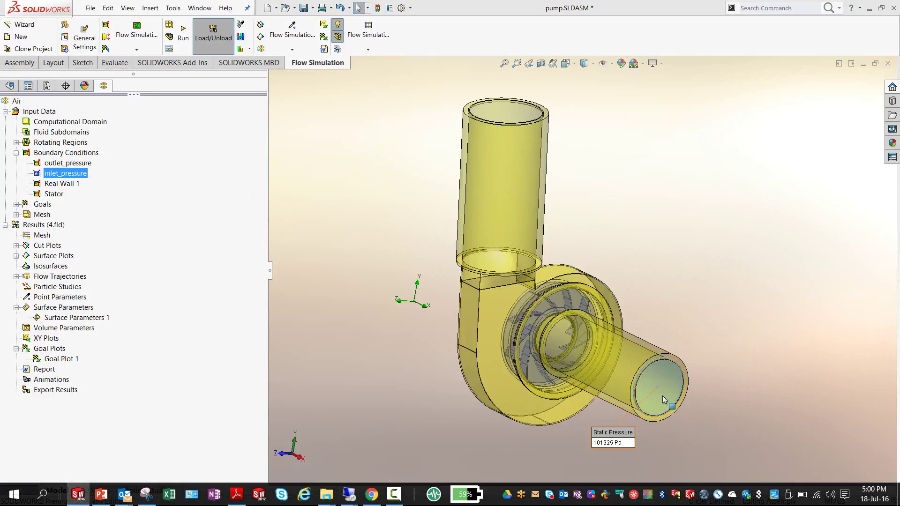
left_click(505, 119)
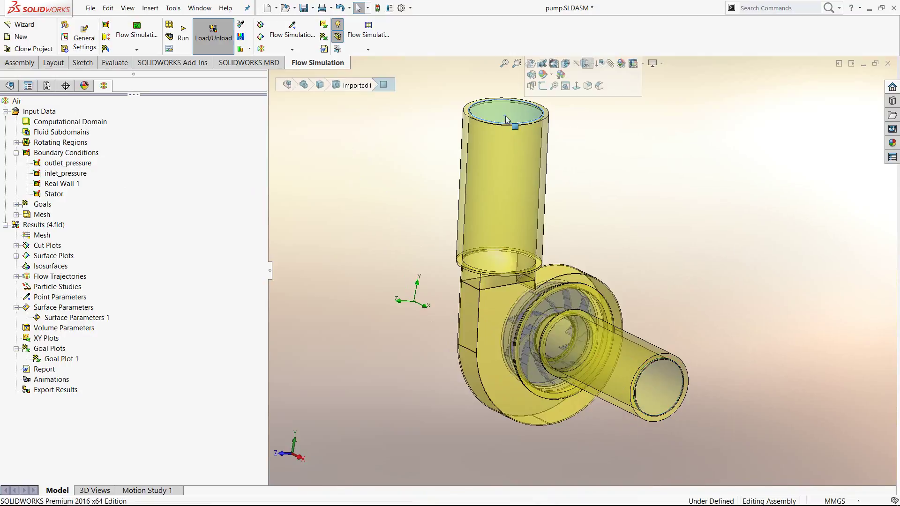
left_click(377, 179)
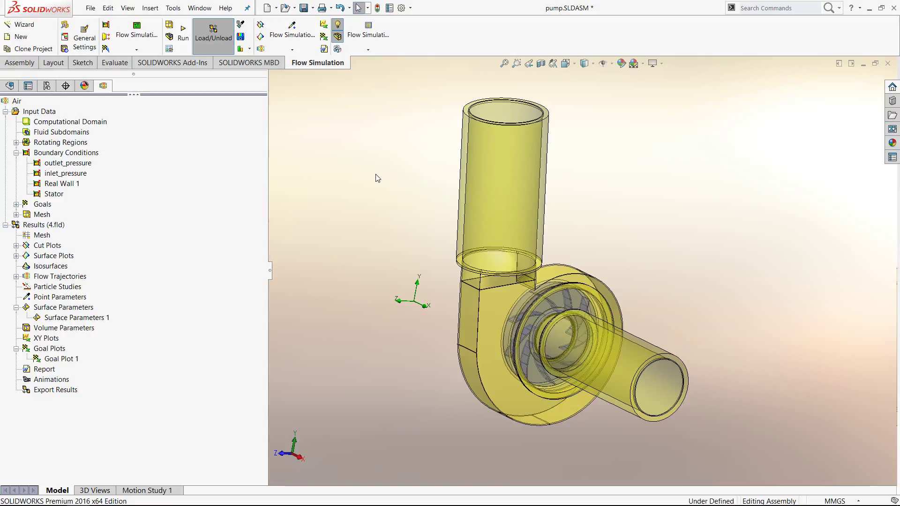
left_click(70, 174)
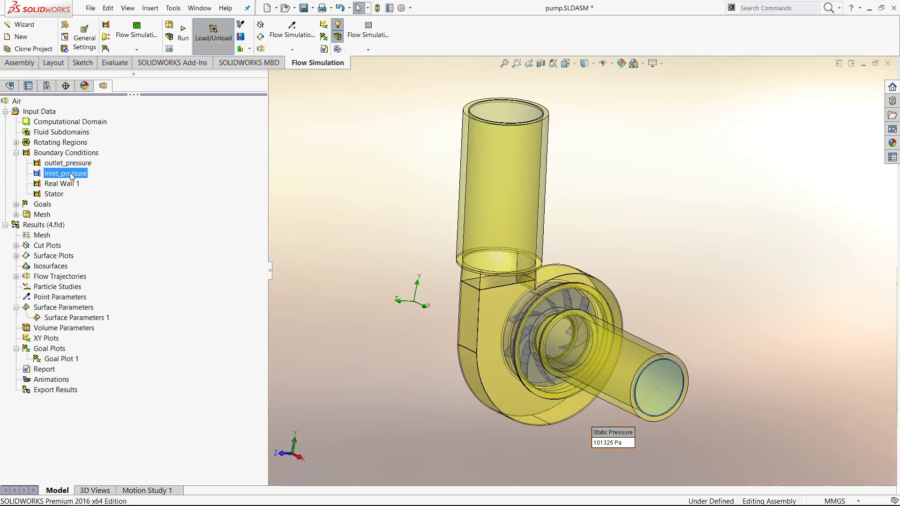
left_click(73, 165)
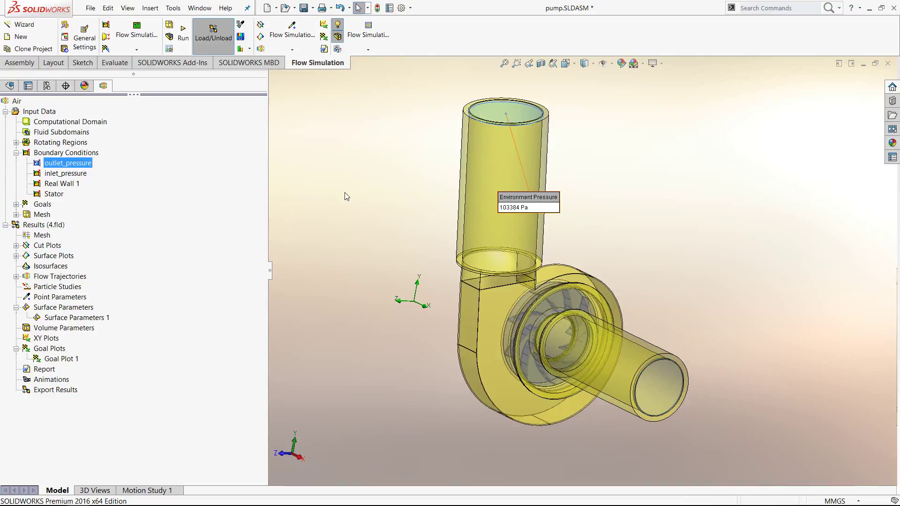
key("Escape")
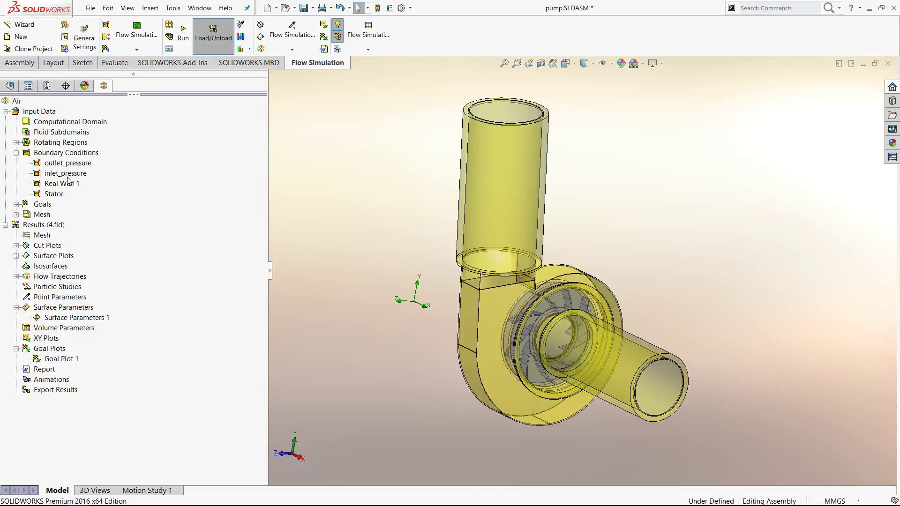
Step: Review the definition of the inlet_pressure boundary condition and close it without changes
right_click(68, 175)
left_click(77, 182)
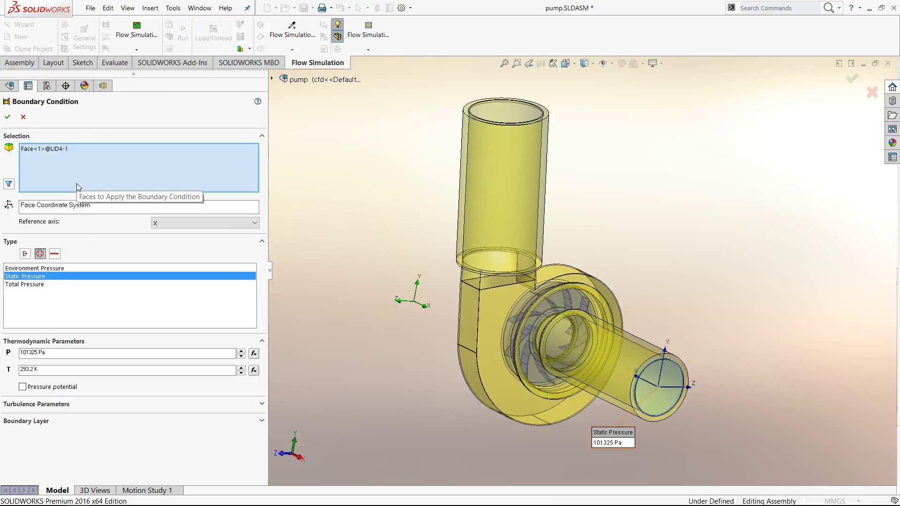
left_click(23, 116)
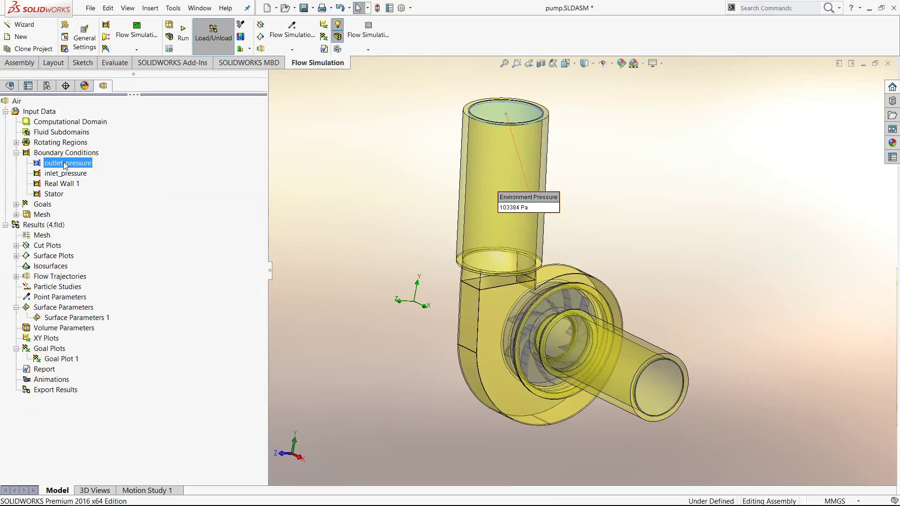
Step: Review the definition of the Real Wall 1 boundary condition, checking its selected impeller faces in the model and its wall motion settings
left_click(63, 187)
right_click(64, 184)
left_click(80, 187)
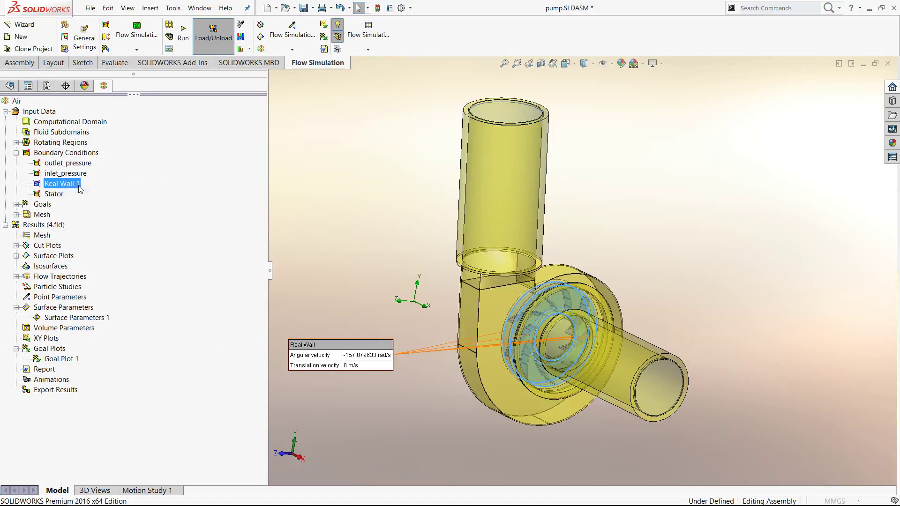
left_click(83, 148)
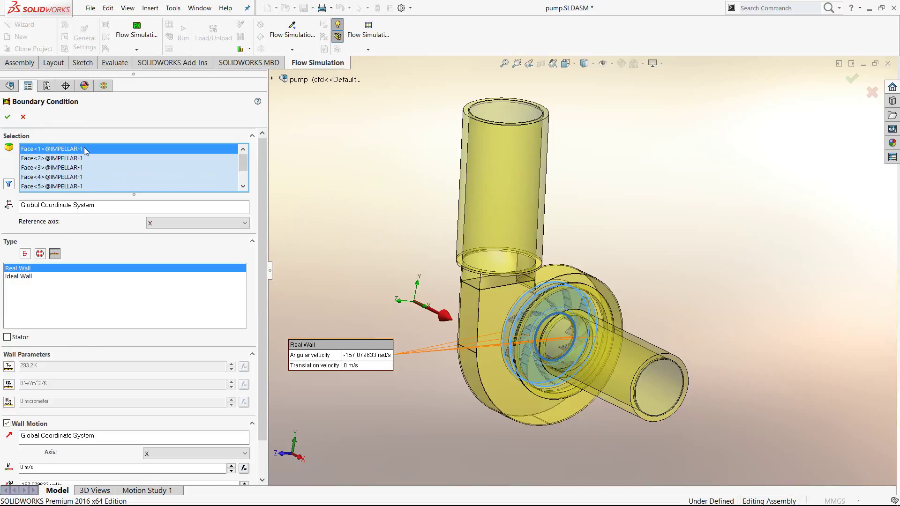
key("Down")
key("Down")
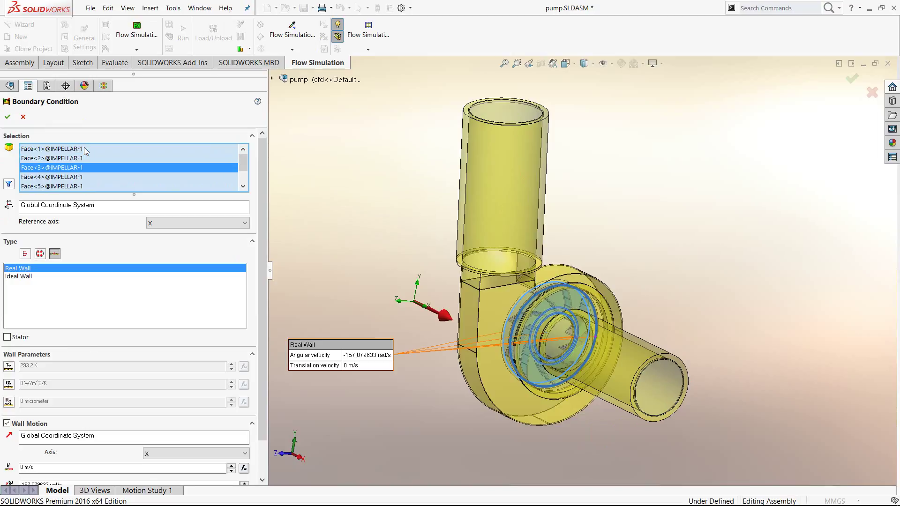
scroll(555, 326, "down", 10)
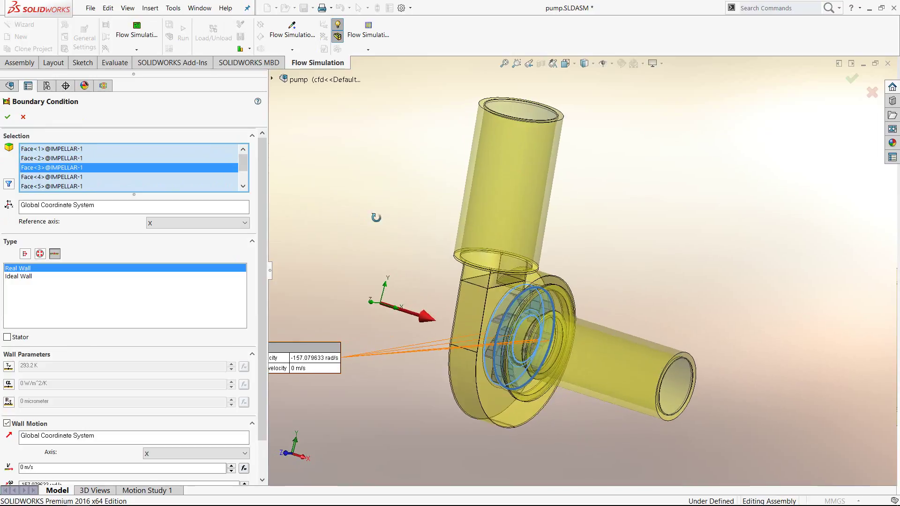
scroll(556, 325, "up", 8)
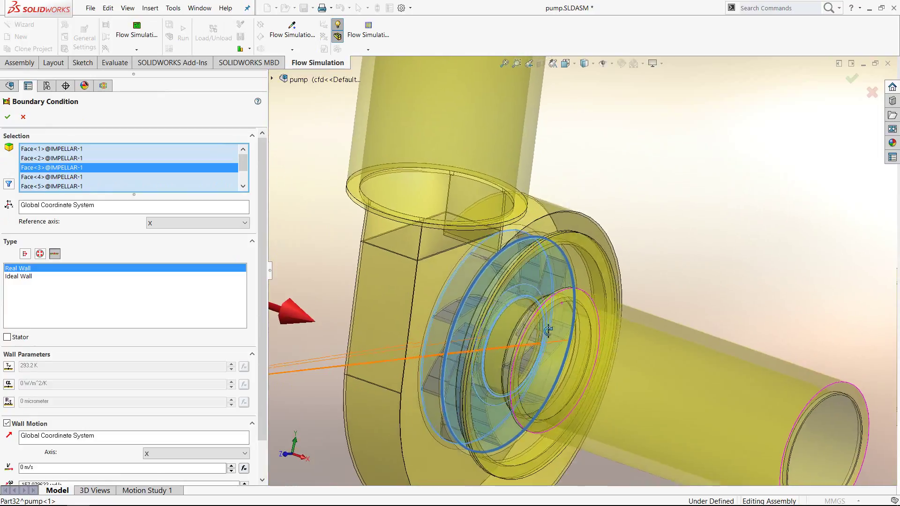
mouse_move(538, 330)
middle_mouse_down()
mouse_move(536, 319)
mouse_move(547, 324)
middle_mouse_up()
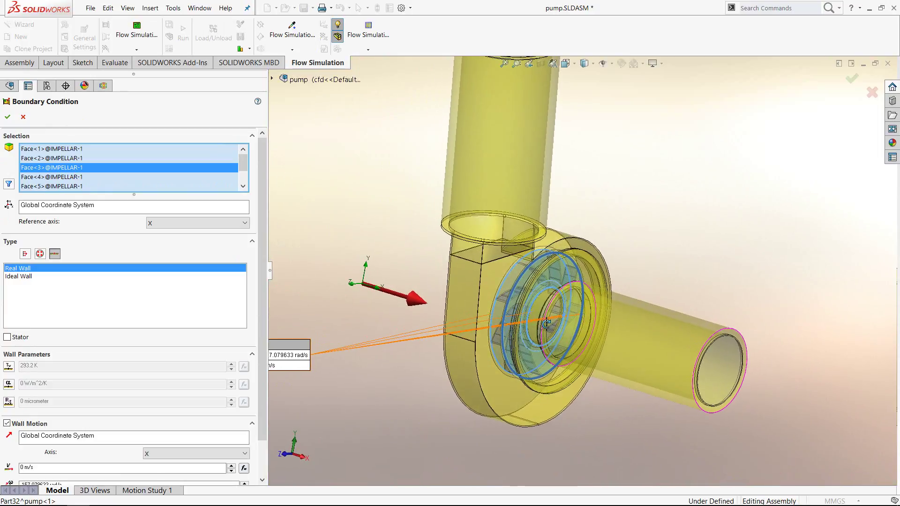
scroll(546, 322, "up", 5)
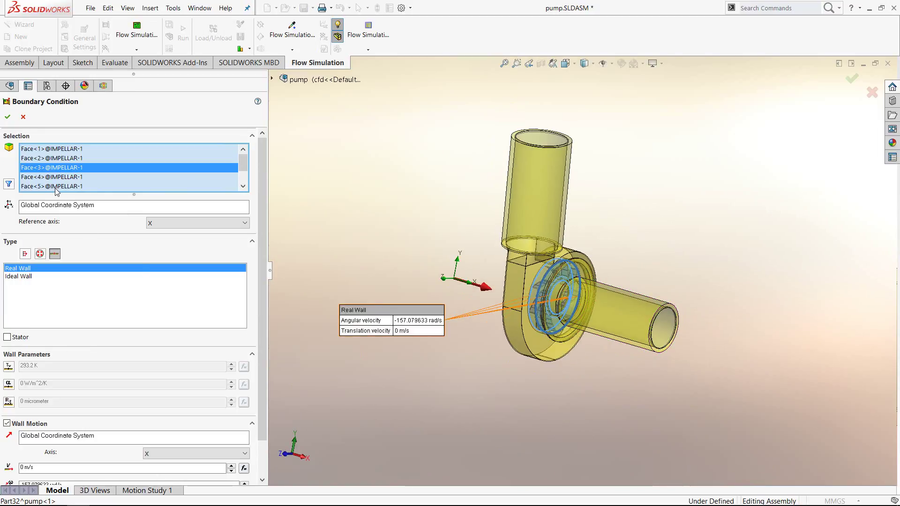
left_click_drag(264, 291, 262, 358)
left_click(8, 117)
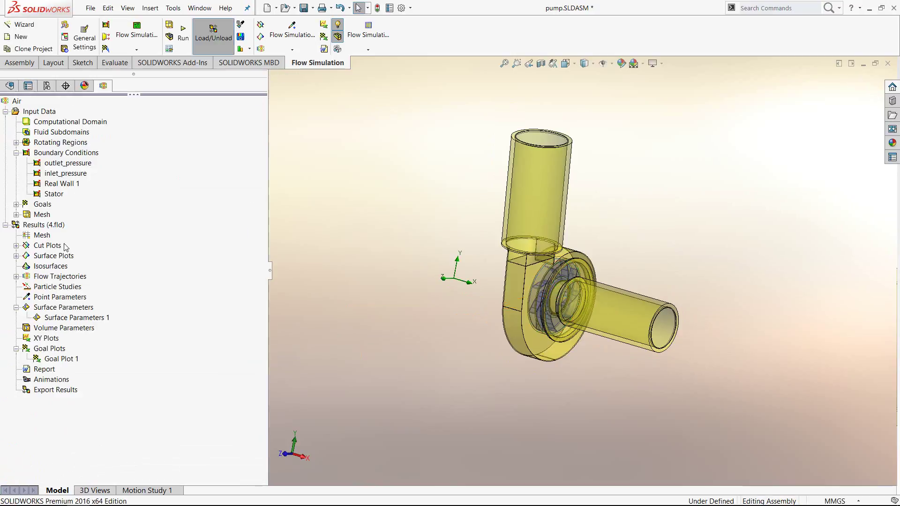
Step: Review the faces and Stator option in the Stator boundary condition, moving its callout clear of the model, and close it without changes
left_click(52, 194)
right_click(53, 194)
left_click(134, 199)
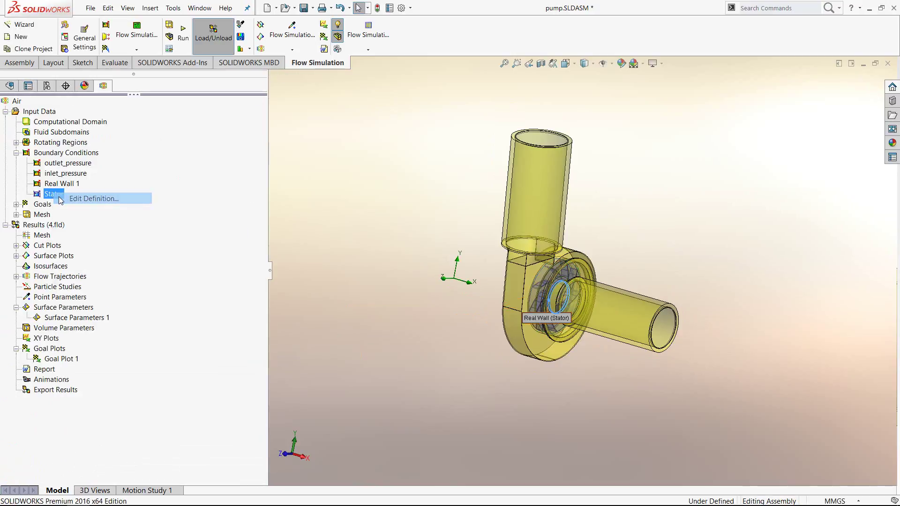
left_click_drag(543, 319, 464, 347)
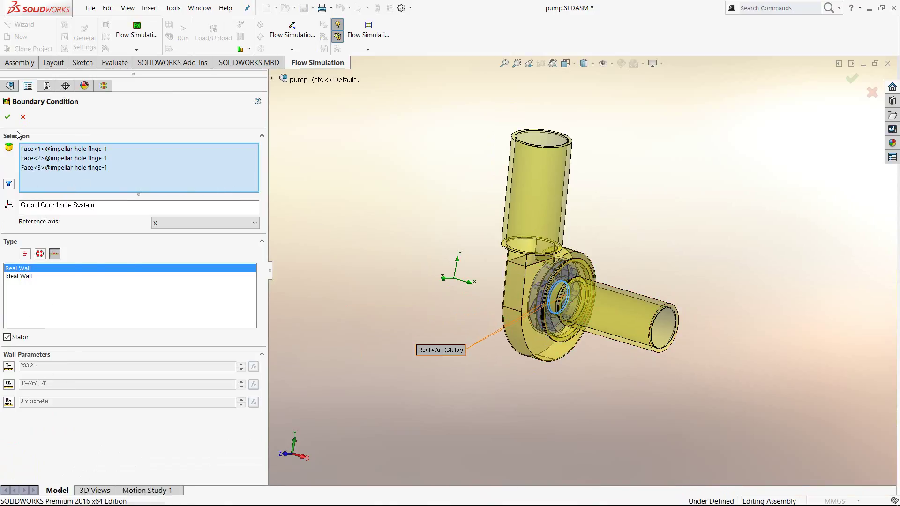
left_click(23, 118)
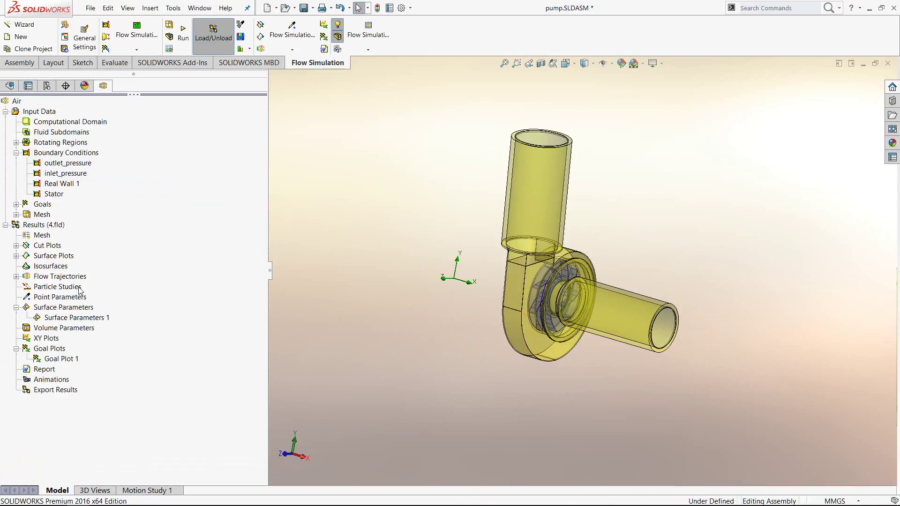
left_click(55, 187)
right_click(55, 188)
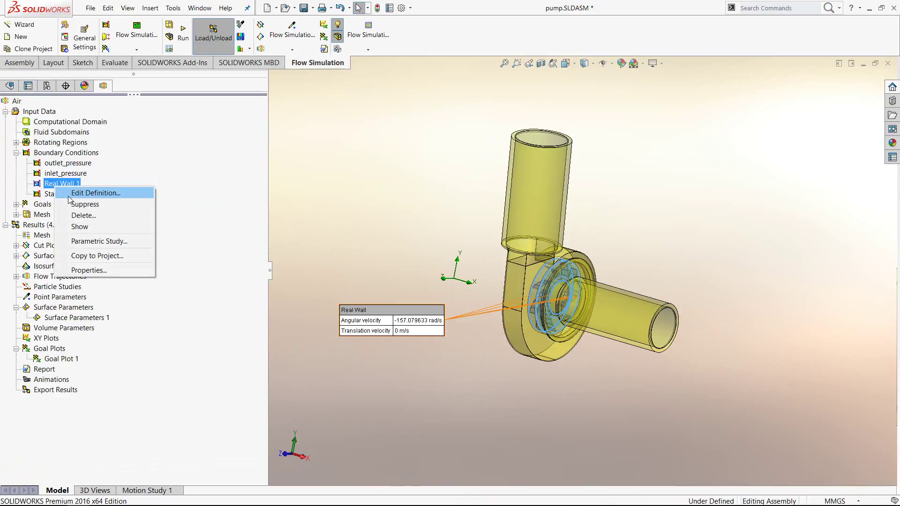
left_click(347, 184)
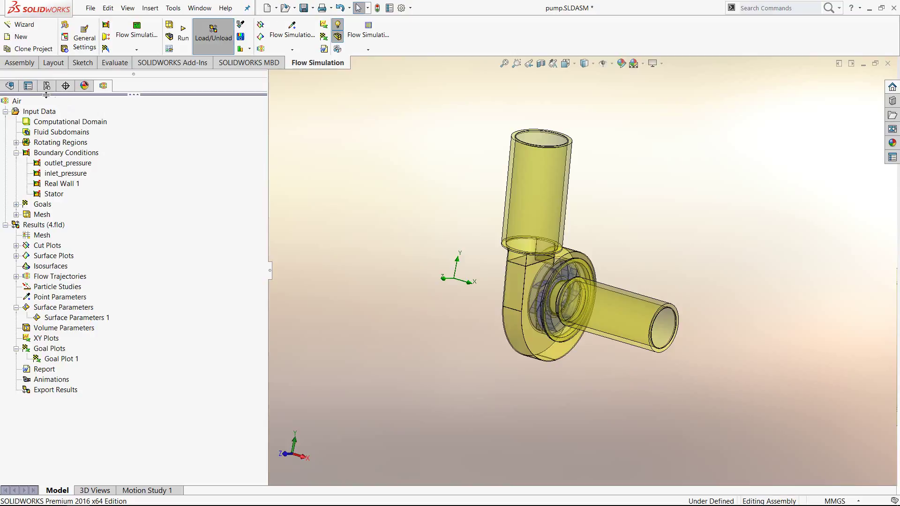
Step: Open the IMPELLAR component as a separate part and examine the faces of its outer discs
left_click(10, 85)
right_click(55, 218)
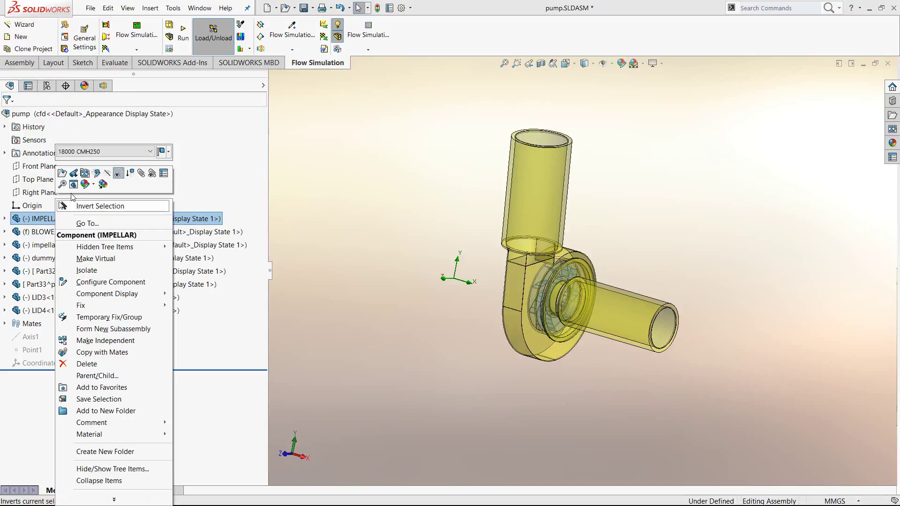
left_click(67, 177)
middle_click_drag(496, 239, 497, 291)
left_click(501, 297)
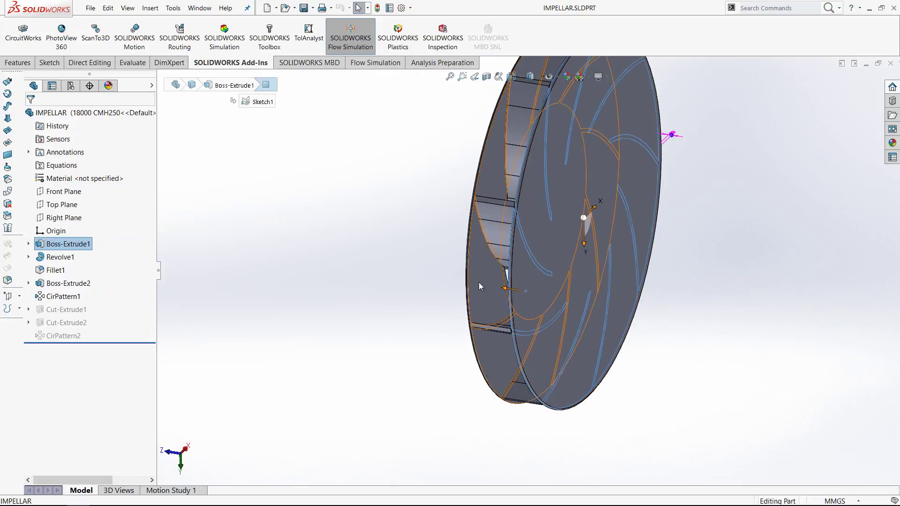
left_click(478, 282)
left_click(353, 257)
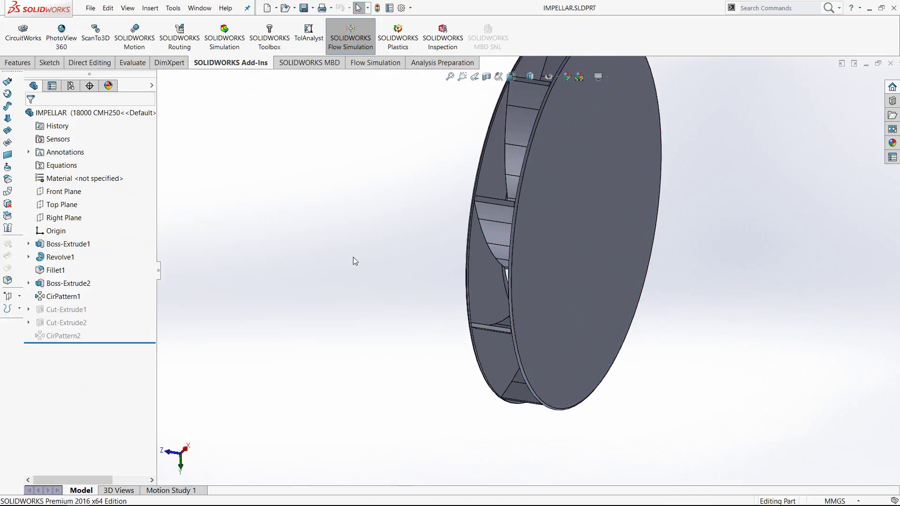
Step: Examine the impeller's blade faces and the inner face of its shroud, and close the part to return to the pump assembly
scroll(599, 236, "down", 3)
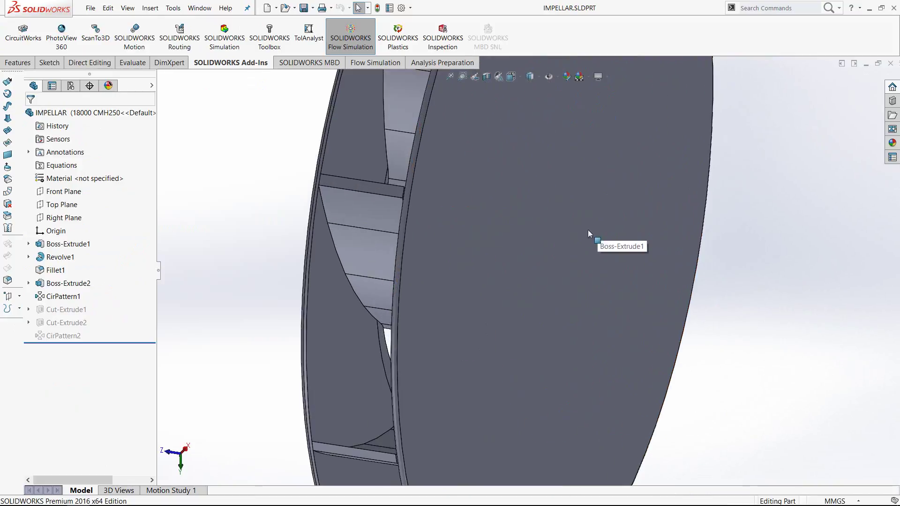
left_click(367, 207)
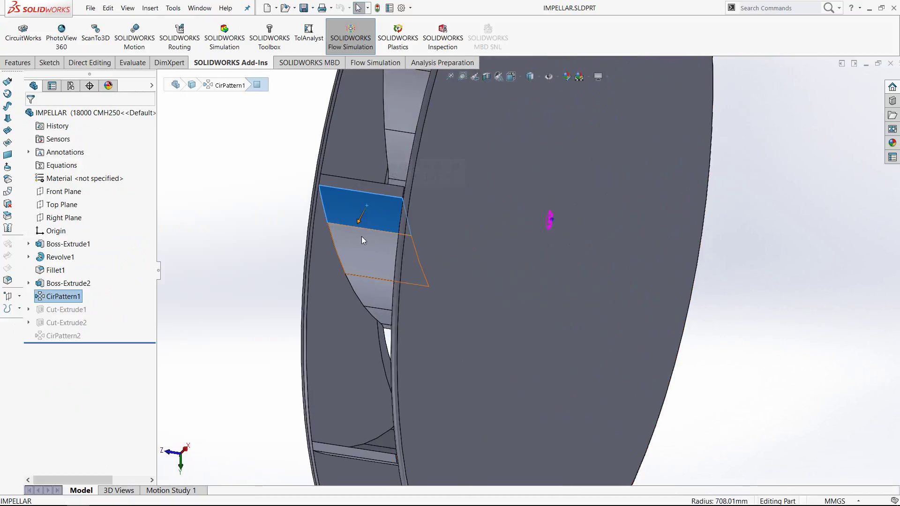
left_click(362, 239)
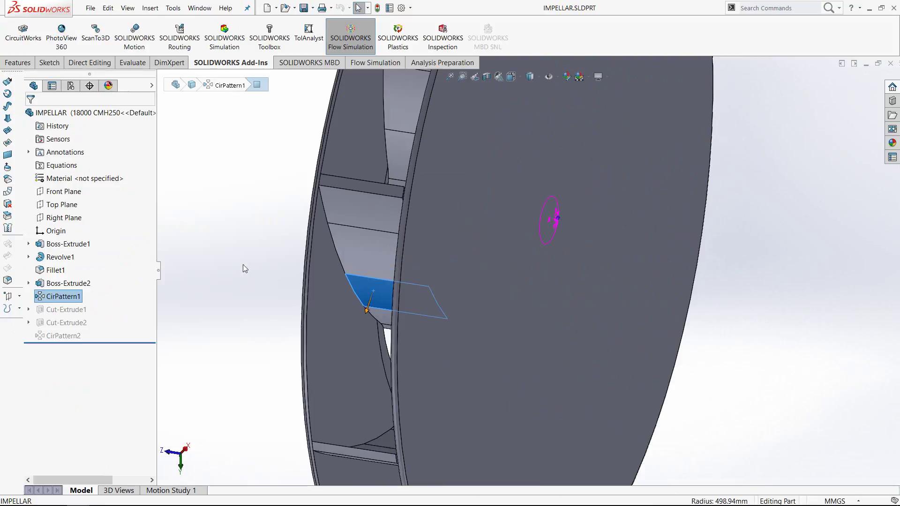
left_click(270, 276)
left_click(316, 299)
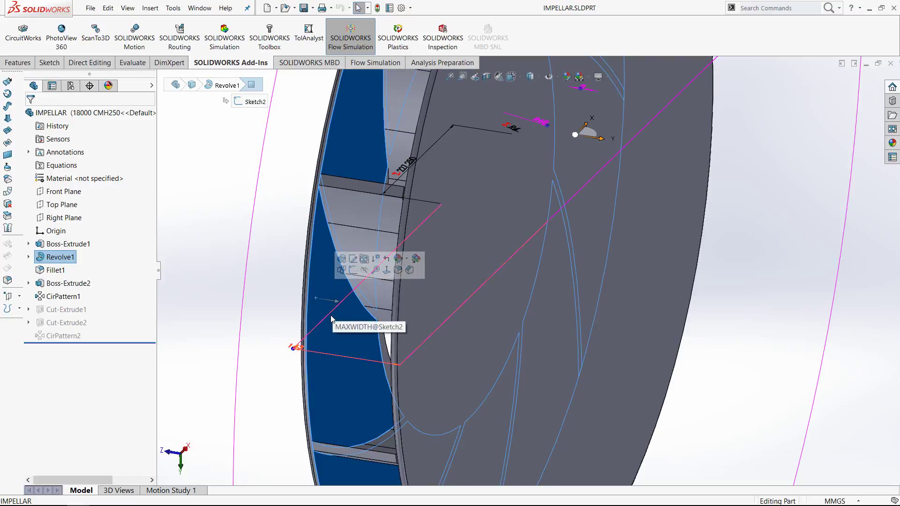
key("z")
left_click(309, 265)
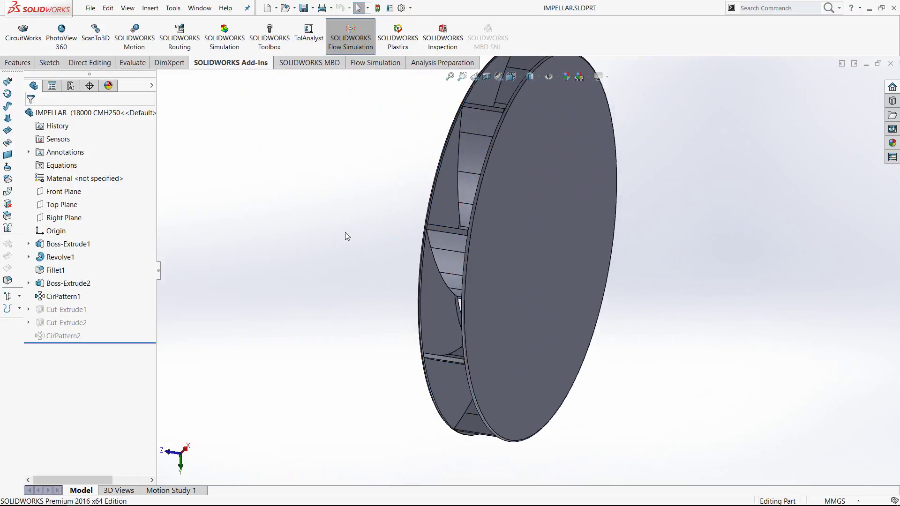
left_click(890, 66)
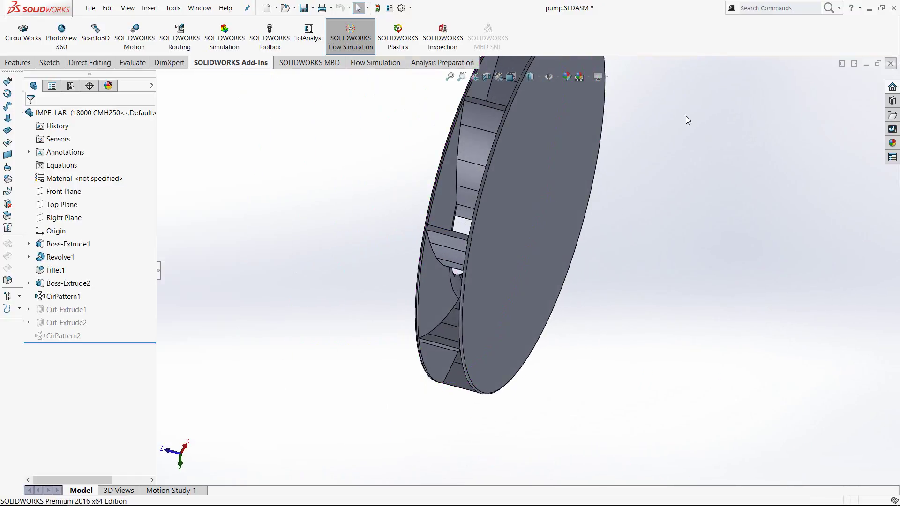
Step: Recheck the Real Wall 1 boundary condition's type and wall motion settings in the Air project, closing it without changes
left_click(104, 86)
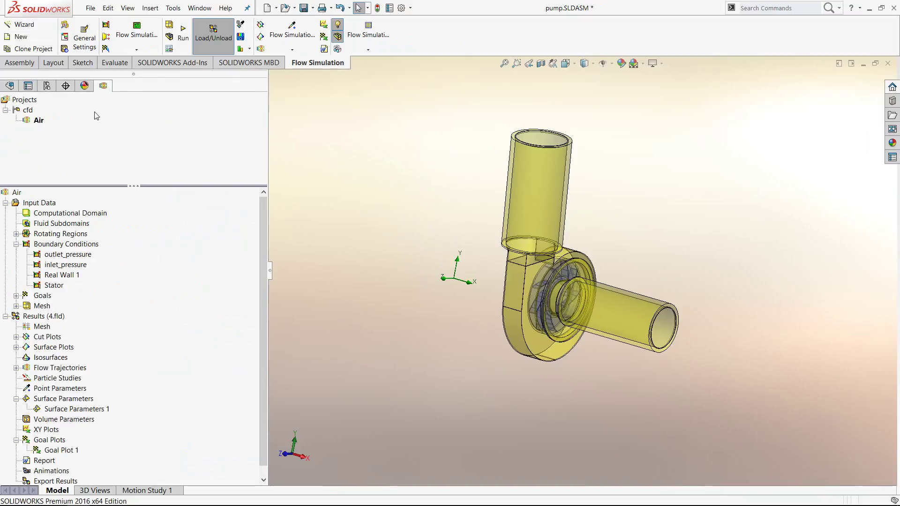
right_click(63, 277)
left_click(96, 283)
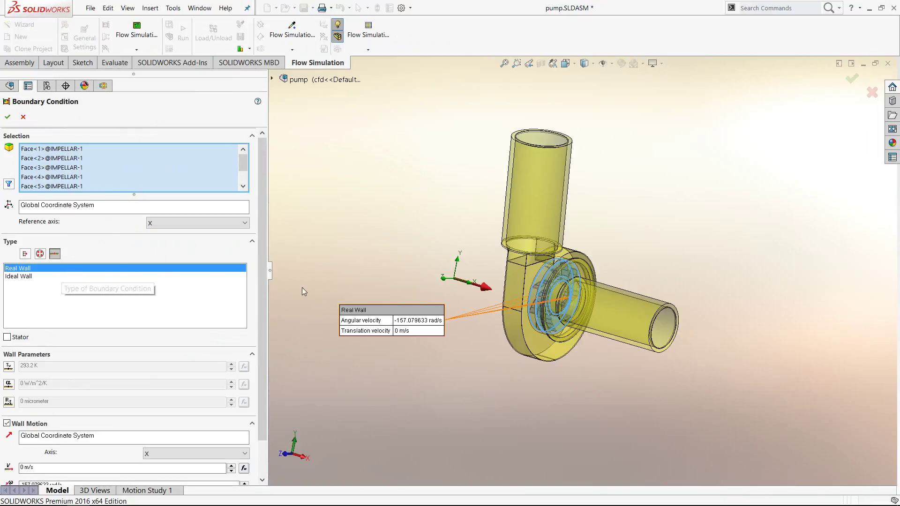
scroll(262, 360, "down", 2)
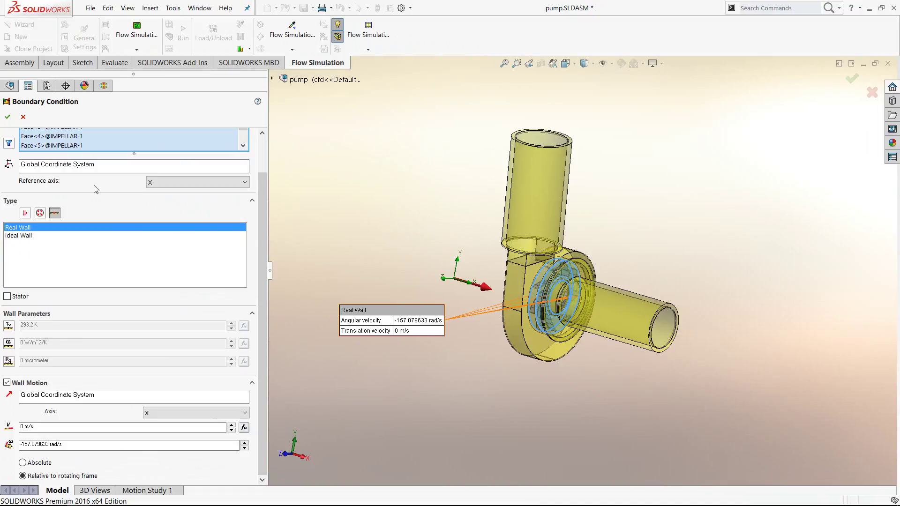
left_click(22, 118)
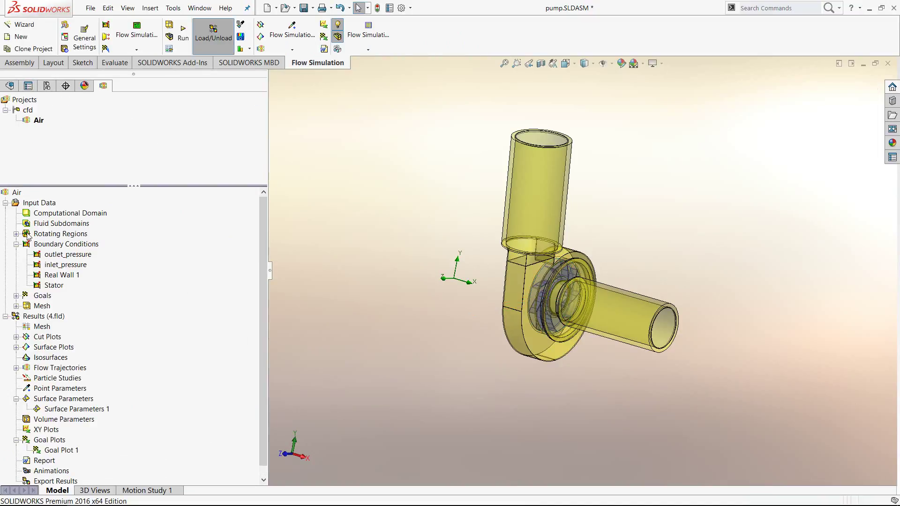
Step: Review the definition of Rotating Region 1, examining its dummy part, angular velocity and rotation direction around the impeller, and close it
left_click(16, 234)
right_click(72, 244)
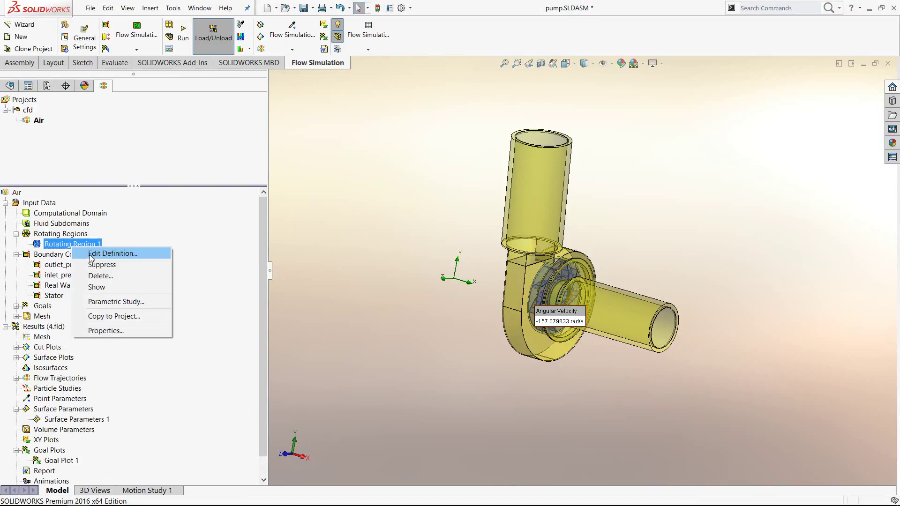
left_click(91, 257)
left_click_drag(70, 214, 1, 232)
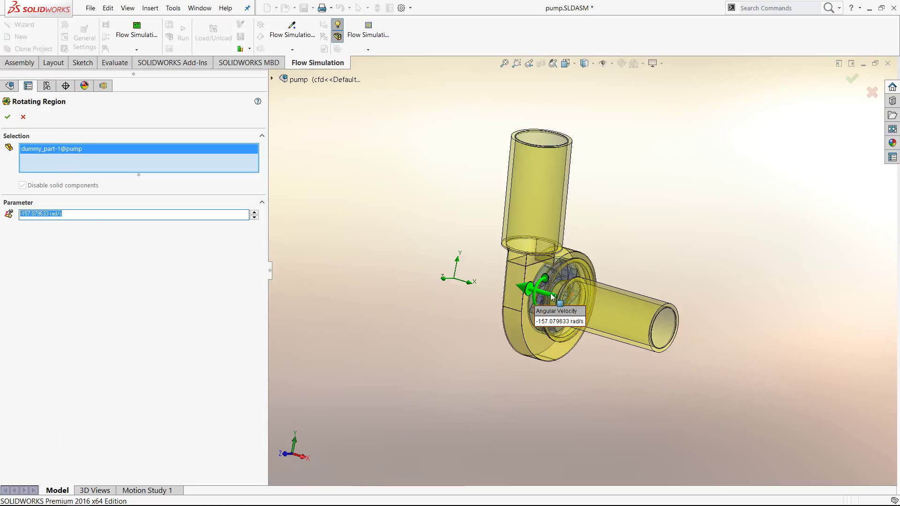
scroll(538, 293, "down", 10)
middle_click_drag(563, 321, 567, 338)
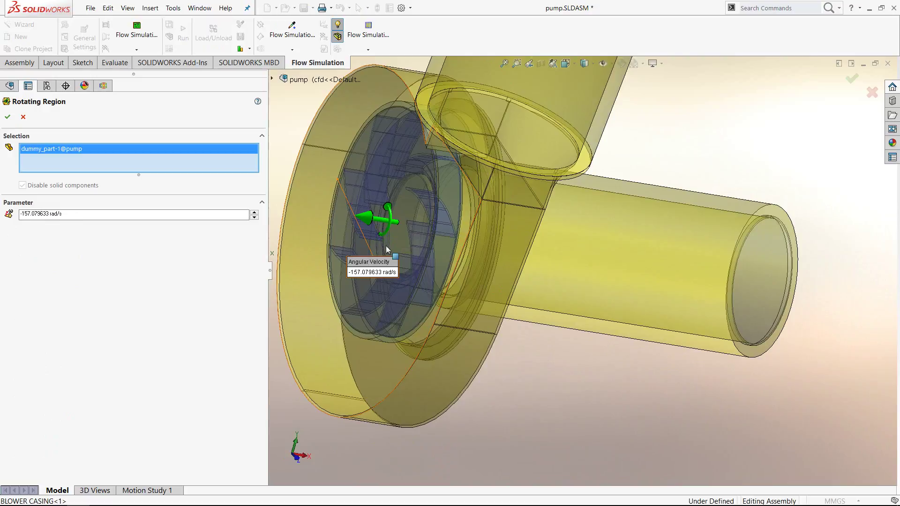
scroll(387, 231, "up", 3)
scroll(508, 282, "down", 3)
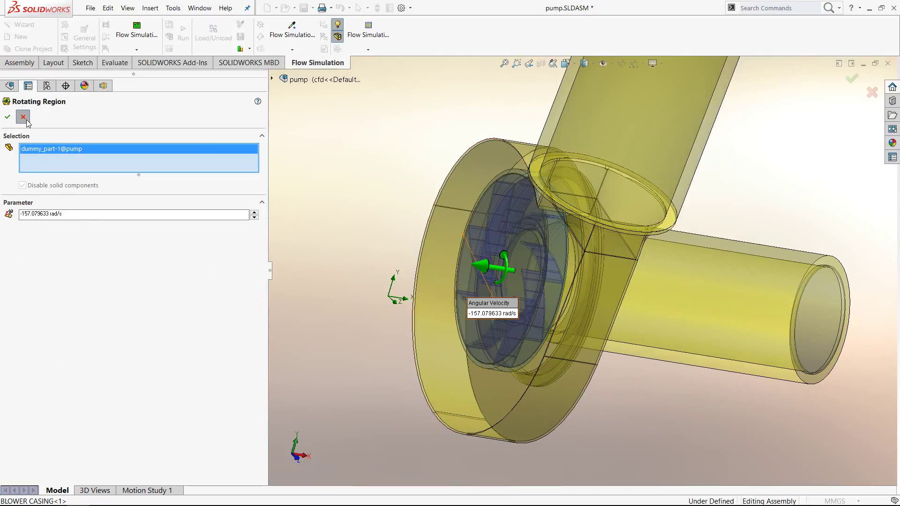
left_click(8, 117)
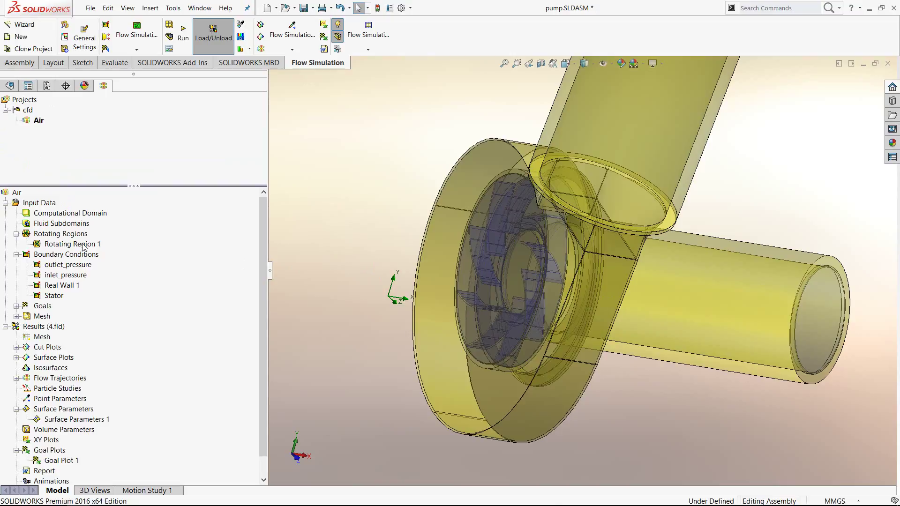
Step: Highlight Rotating Region 1 and the outlet_pressure, inlet_pressure, Real Wall 1 and Stator boundary conditions one after another in the model
left_click(82, 245)
left_click(78, 265)
left_click(79, 276)
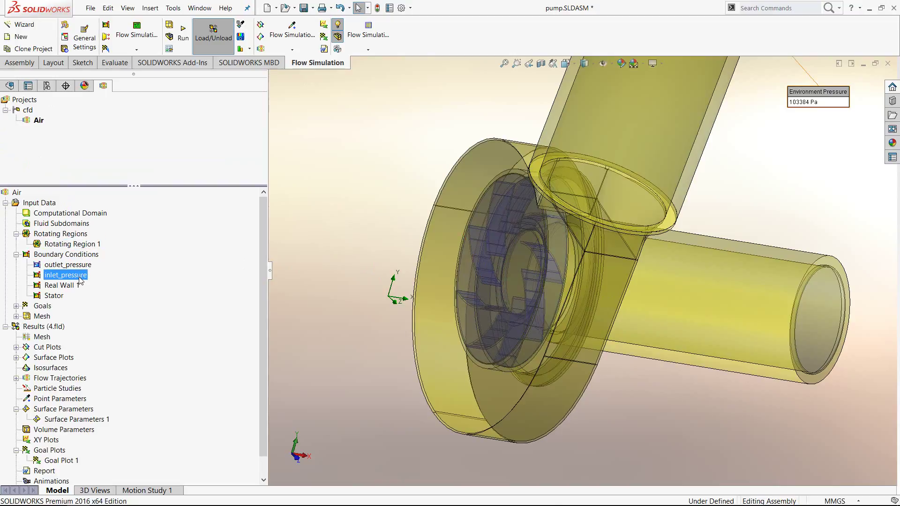
left_click(70, 287)
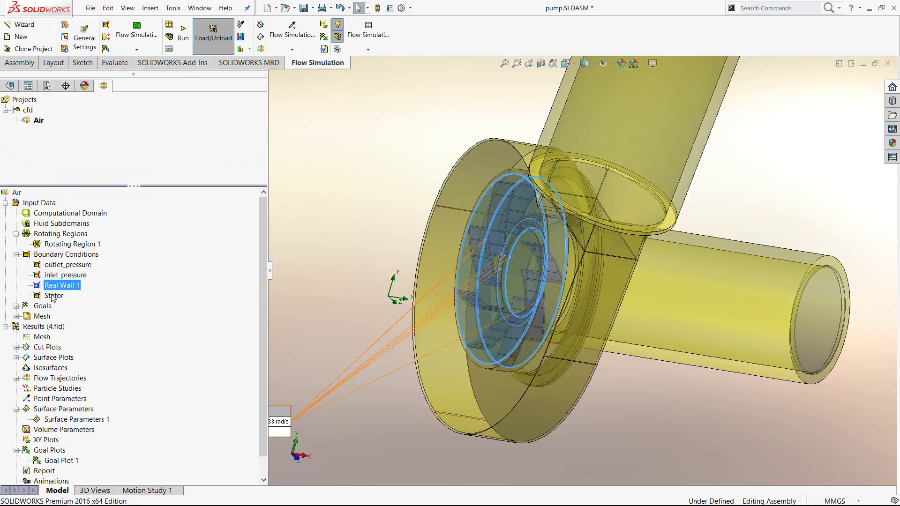
scroll(376, 326, "up", 1)
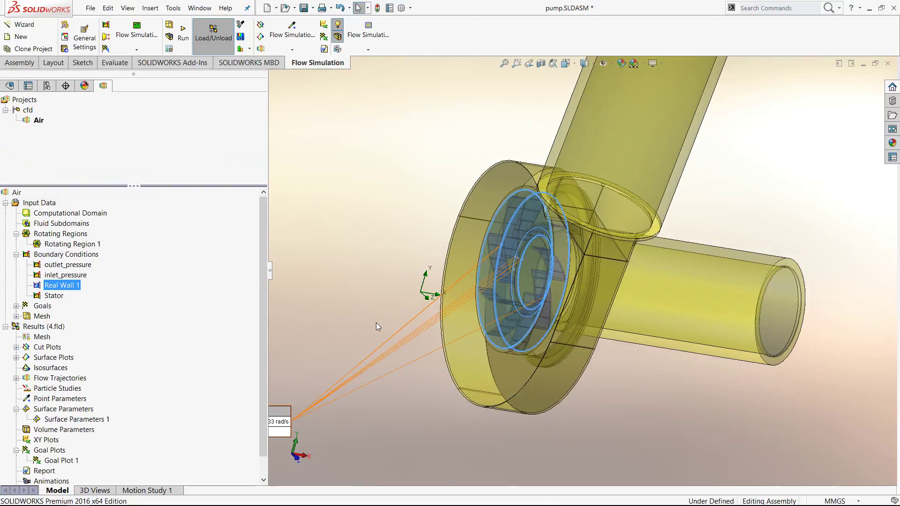
left_click(55, 296)
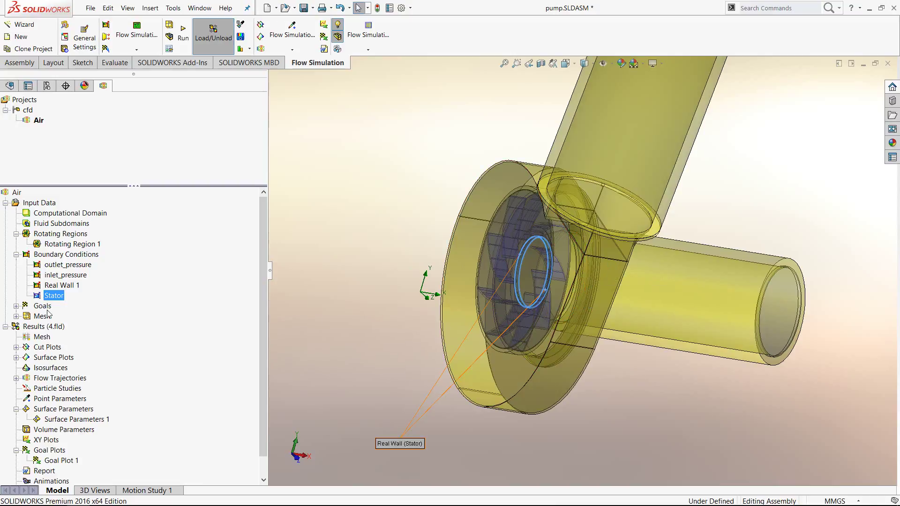
Step: Collapse the boundary conditions and rotating regions, and list the project's goals with the whole pump in view
left_click(16, 254)
left_click(16, 233)
left_click(16, 254)
middle_click_drag(404, 290, 328, 225)
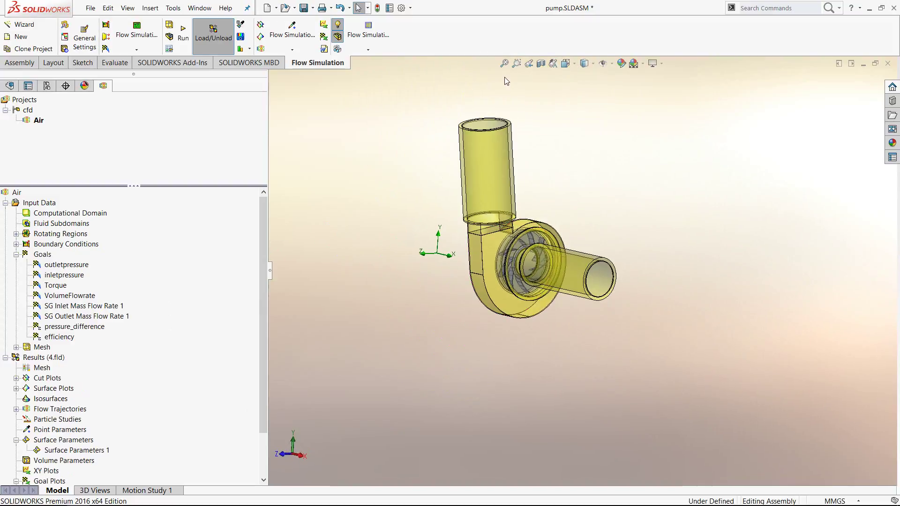
left_click(504, 64)
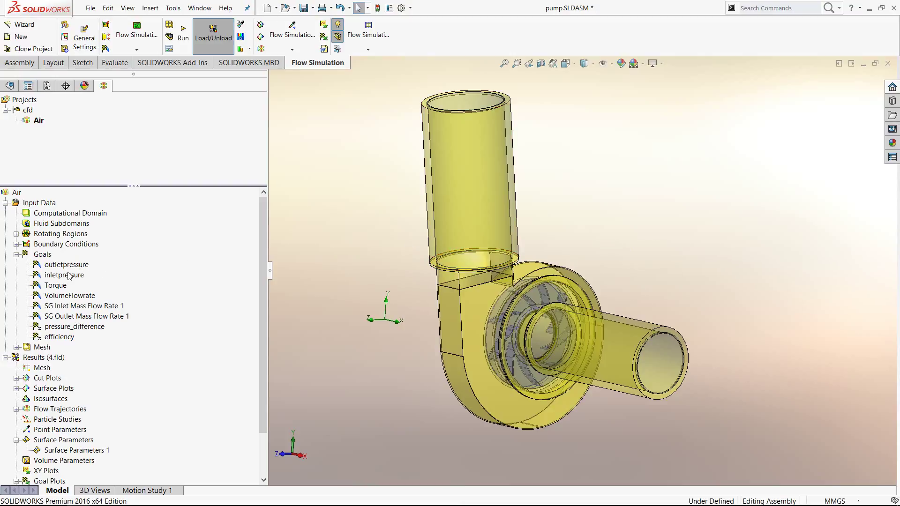
middle_click_drag(327, 222, 368, 221)
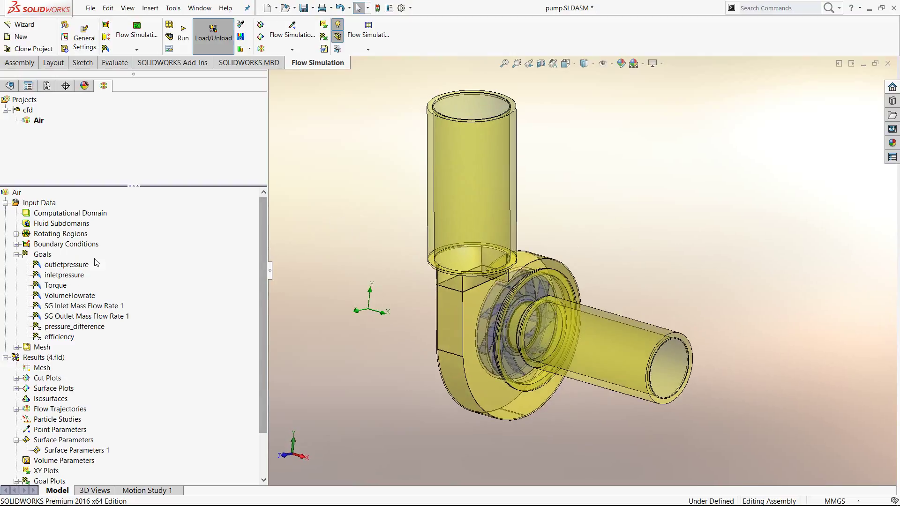
Step: Review the outletpressure goal's face and total pressure parameter without changing it, and highlight the inletpressure goal's face in the model
right_click(69, 268)
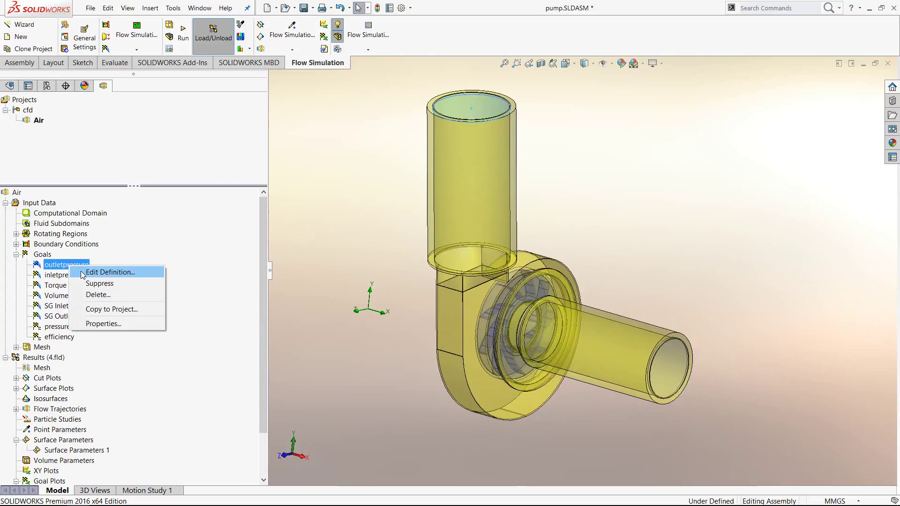
left_click(83, 272)
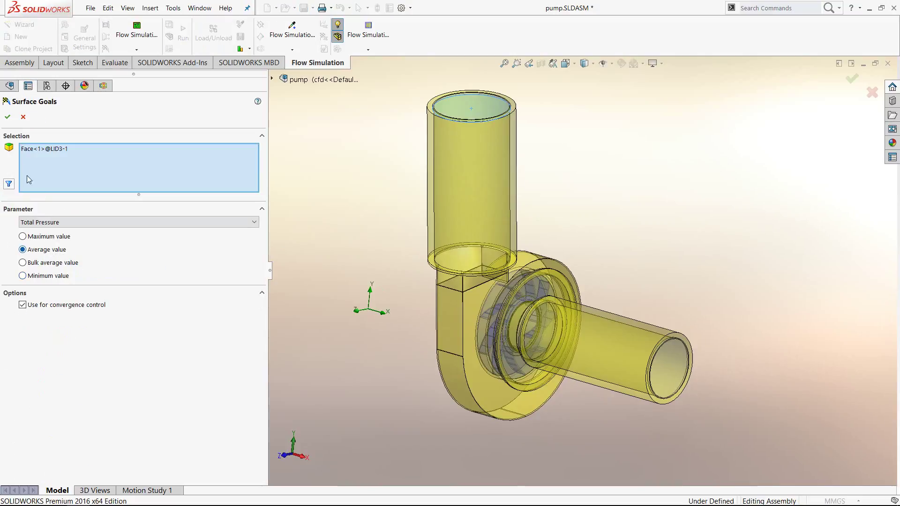
left_click(23, 117)
left_click(74, 276)
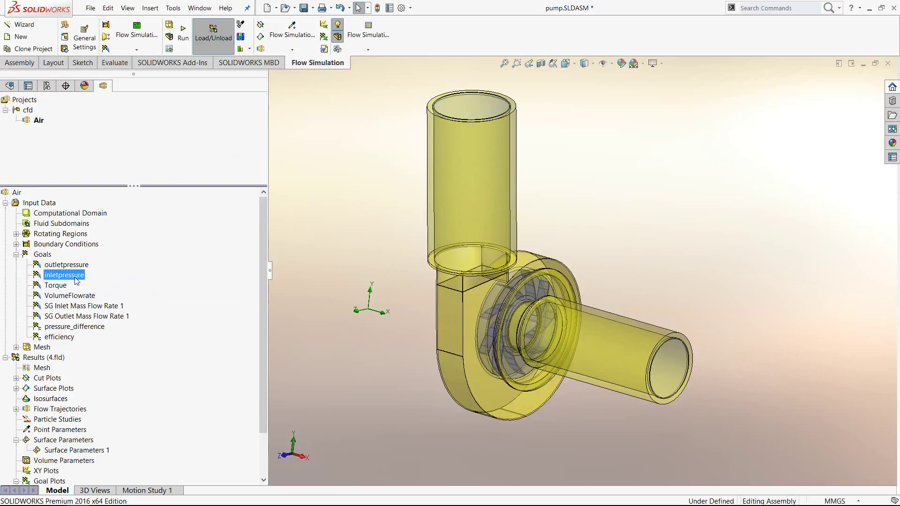
Step: Review the Torque goal's definition, going through its selected impeller faces, torque parameter and coordinate system, and close it without changes
left_click(60, 287)
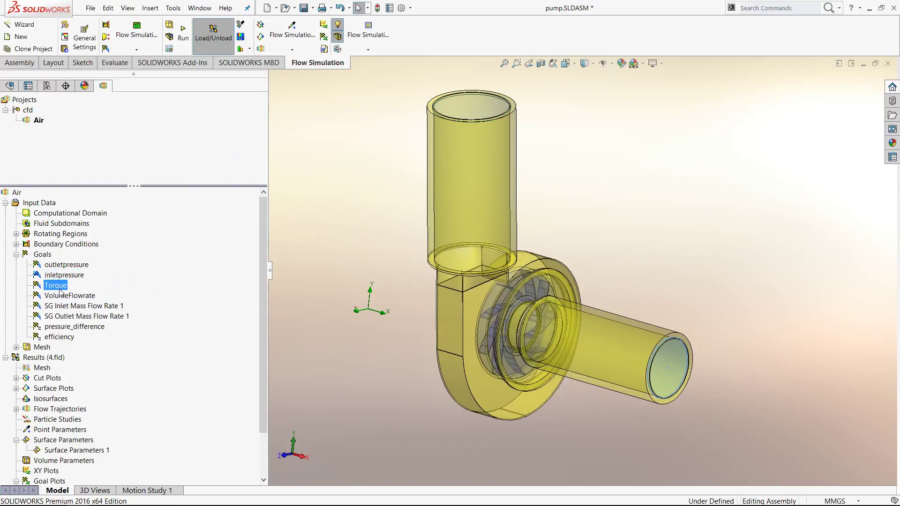
right_click(62, 287)
left_click(102, 293)
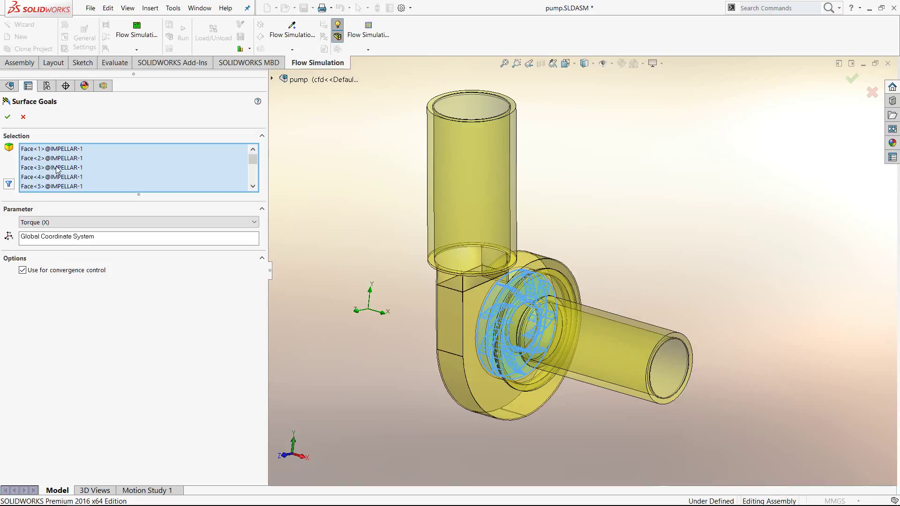
left_click(57, 150)
key("Down")
key("Down")
key("Down")
key("Down")
key("Down")
key("Down")
key("Down")
key("Down")
key("Down")
key("Down")
key("Down")
key("Down")
key("Down")
key("Down")
key("Down")
key("Down")
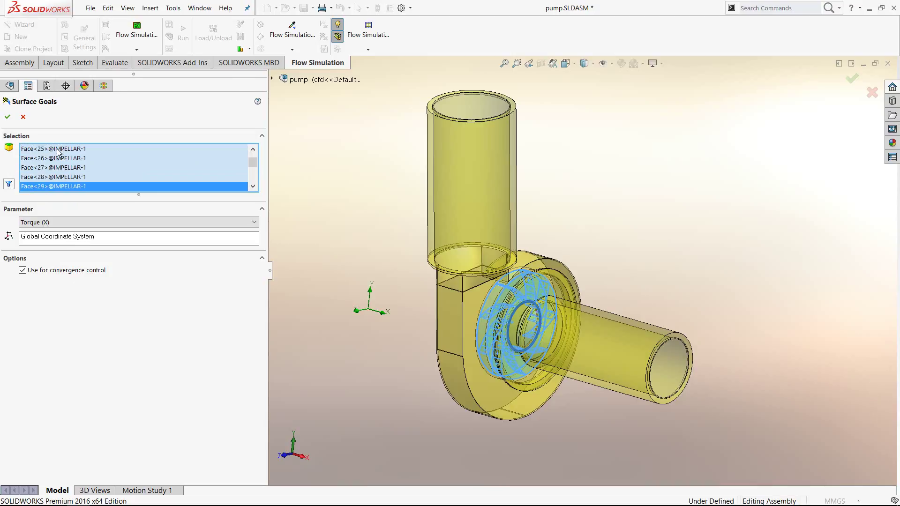
key("Up")
key("Up")
key("Up")
key("Up")
key("Up")
key("Up")
key("Up")
key("Up")
key("Up")
key("Up")
key("Up")
key("Up")
key("Up")
key("Up")
key("Up")
key("Up")
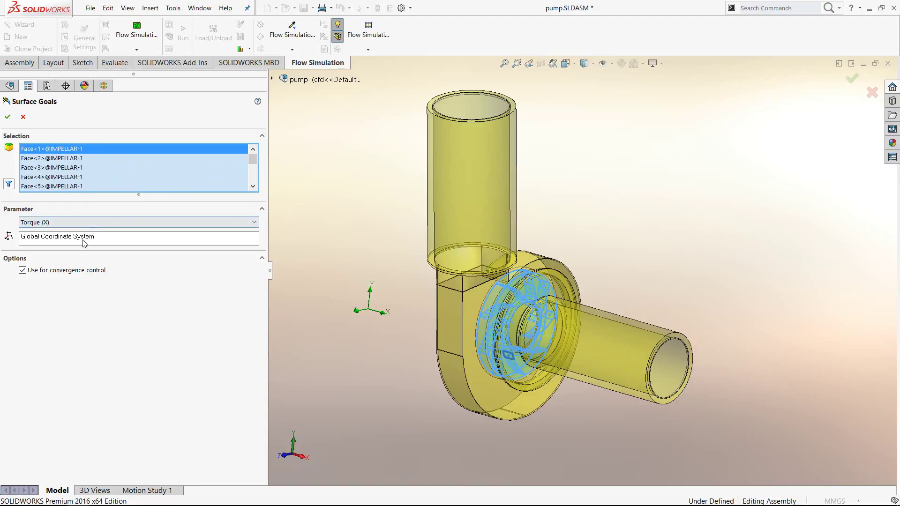
left_click(55, 237)
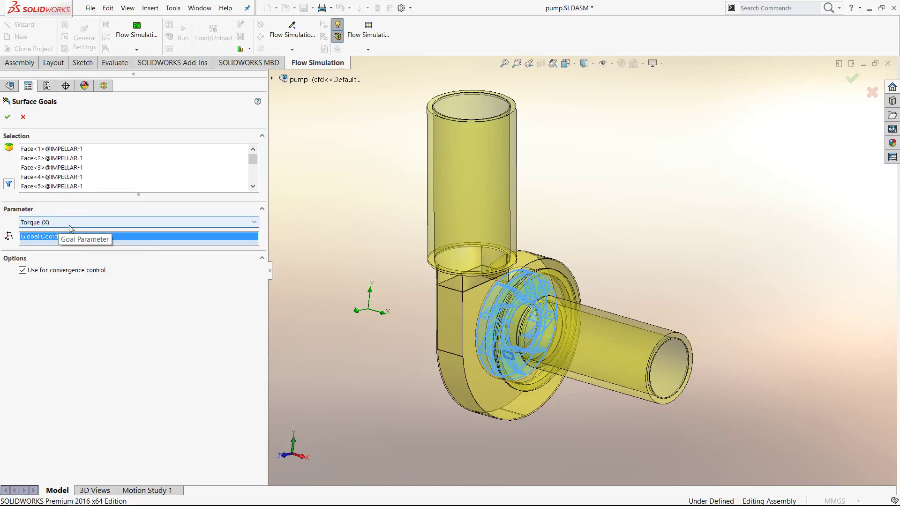
left_click(23, 117)
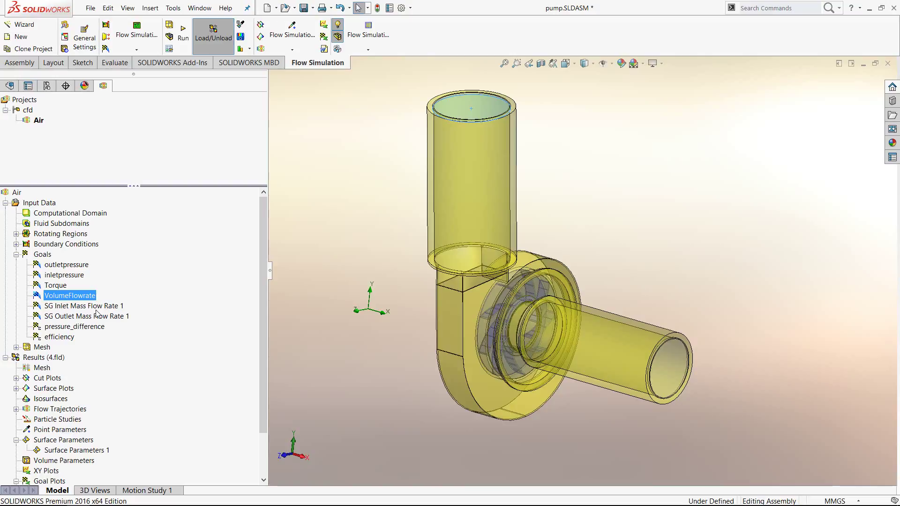
Step: Check the inlet and outlet mass flow rate goals and review the pressure_difference goal's expression, closing it without changes
left_click(97, 306)
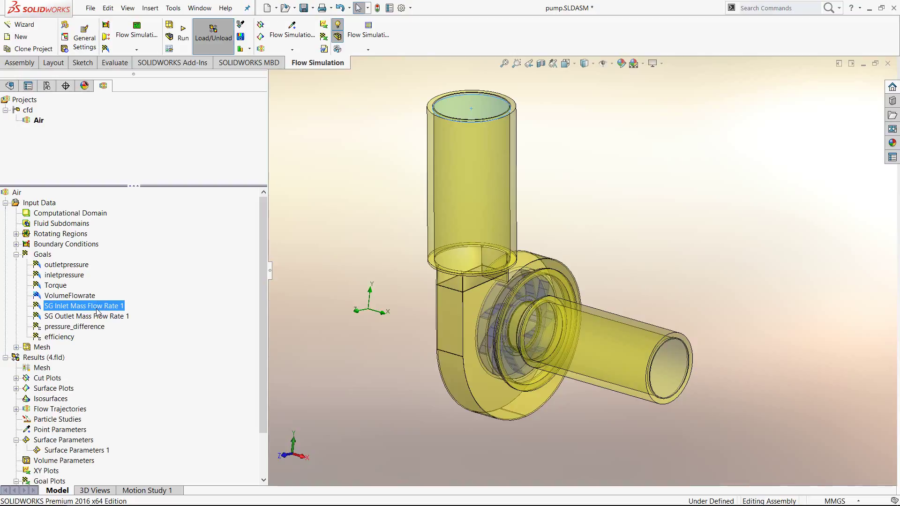
left_click(99, 316)
left_click(85, 327)
right_click(85, 327)
left_click(94, 334)
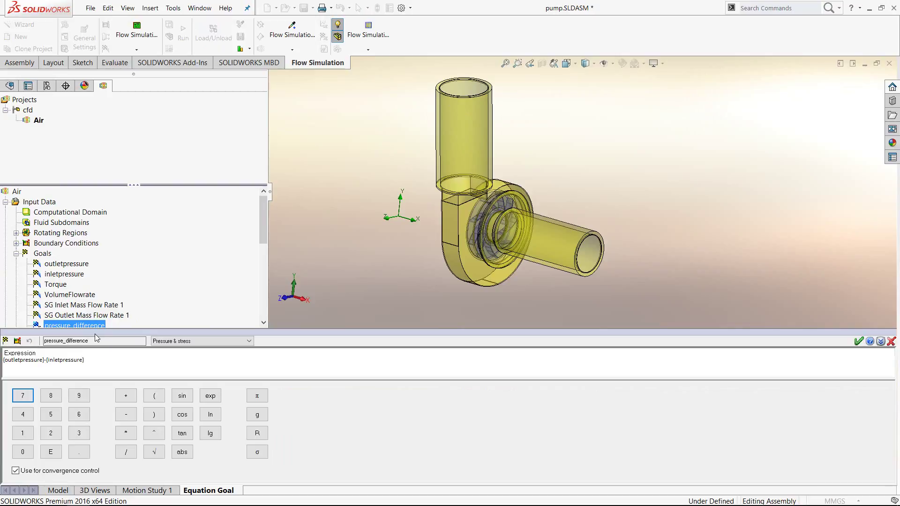
key("ctrl+a")
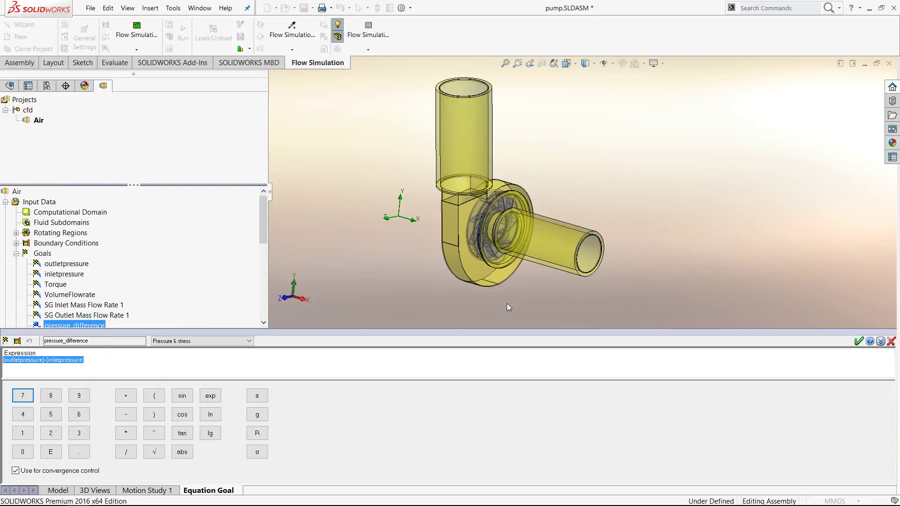
left_click(891, 340)
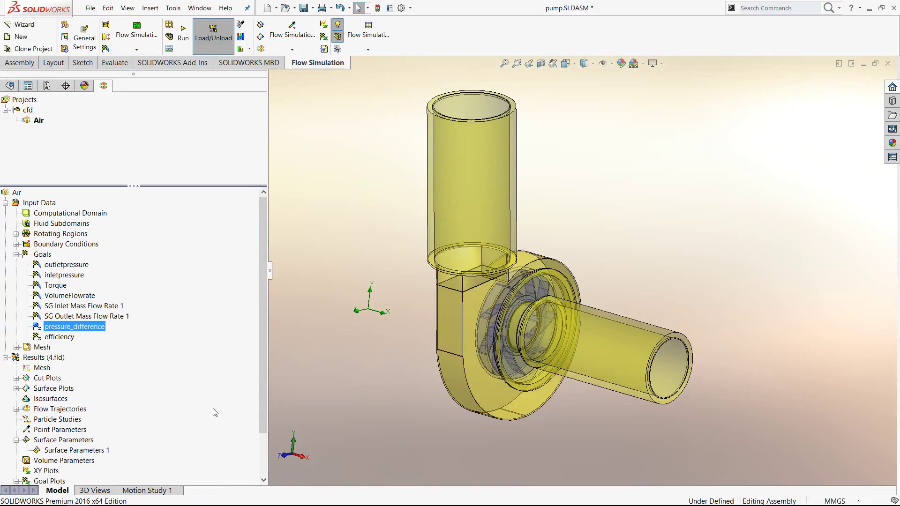
Step: Try replacing the missing variable in the efficiency goal's expression with Rotating Region 1's angular velocity, discard the edit, and collapse the goals and rotating regions
right_click(68, 336)
left_click(85, 343)
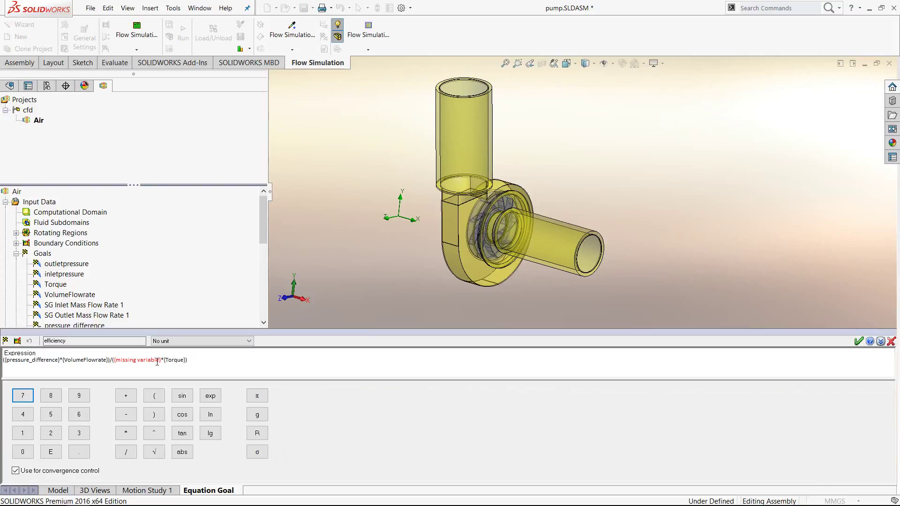
left_click_drag(160, 360, 113, 366)
left_click(16, 233)
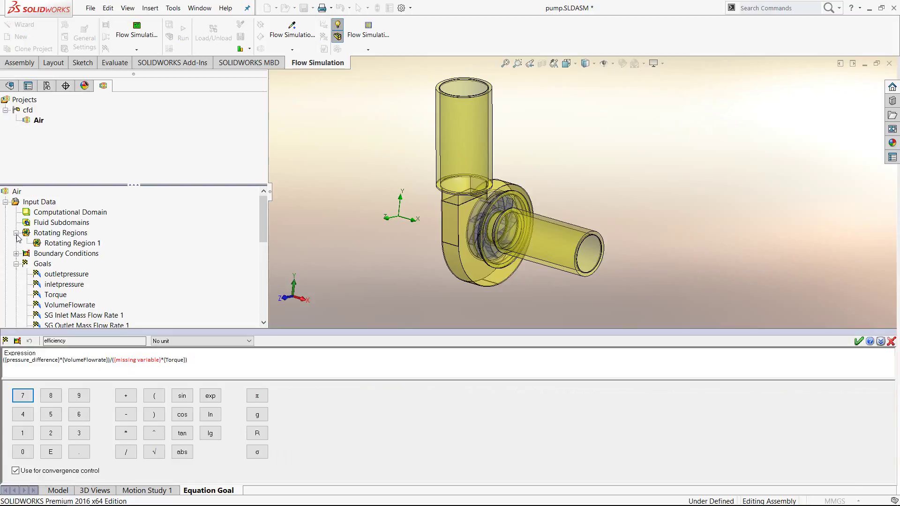
left_click(60, 243)
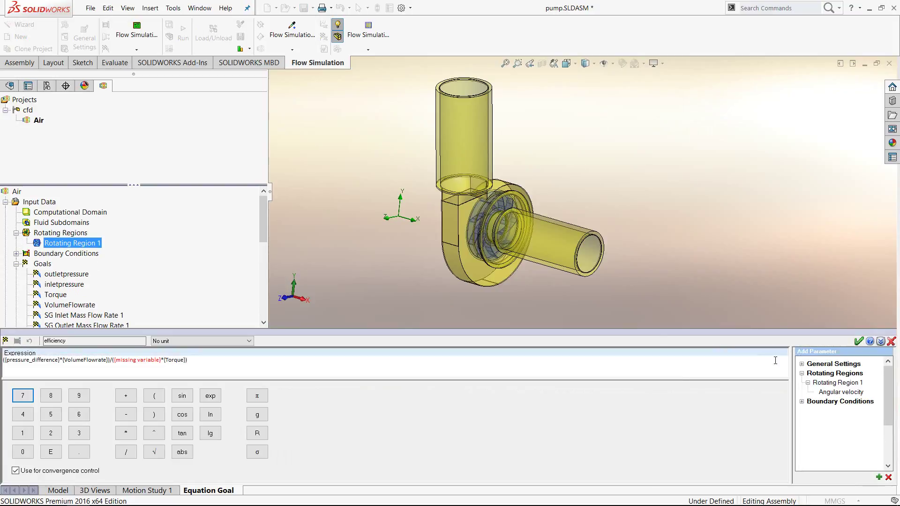
double_click(825, 393)
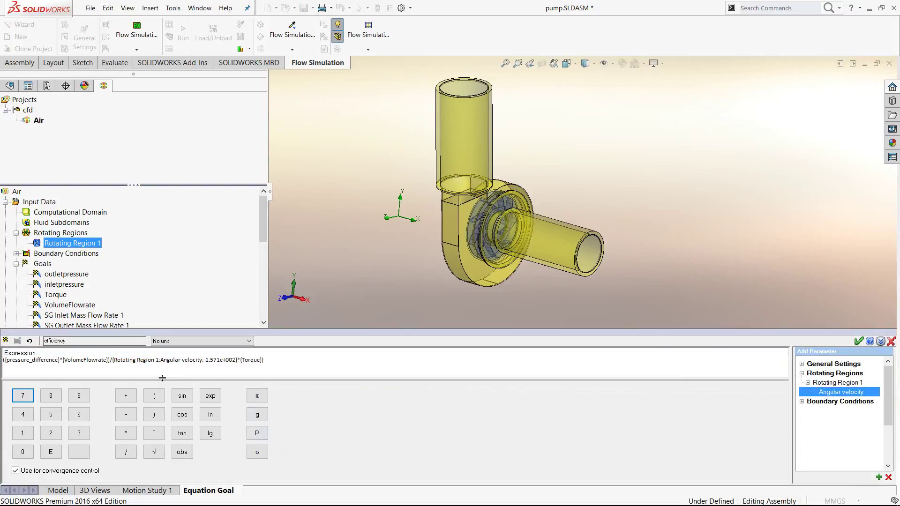
left_click(891, 342)
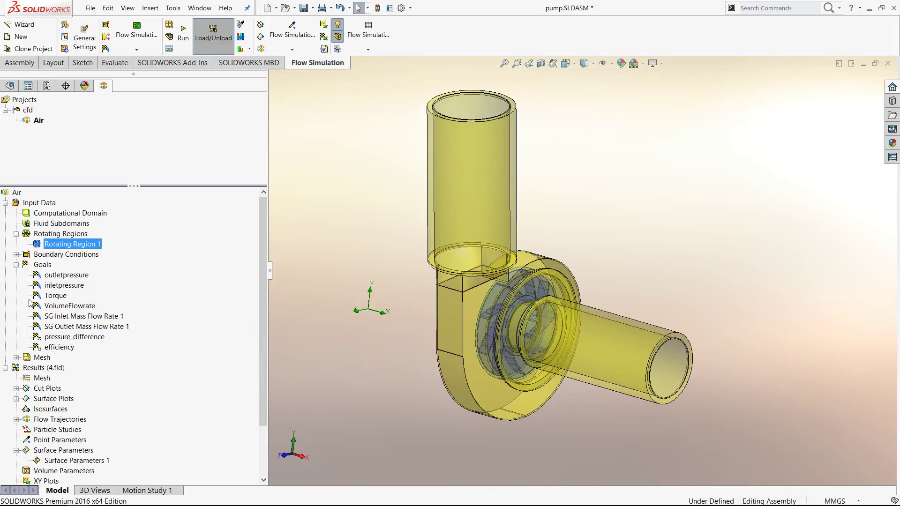
left_click(16, 264)
left_click(16, 234)
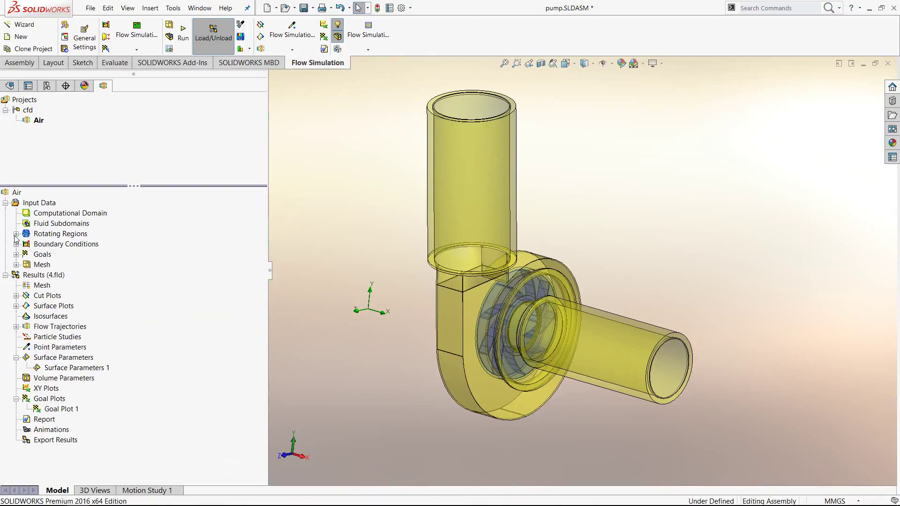
Step: Review Local Initial Mesh 1's settings for the dummy part, including channels and advanced refinement, cancel without changes, and collapse the mesh and input data
left_click(16, 265)
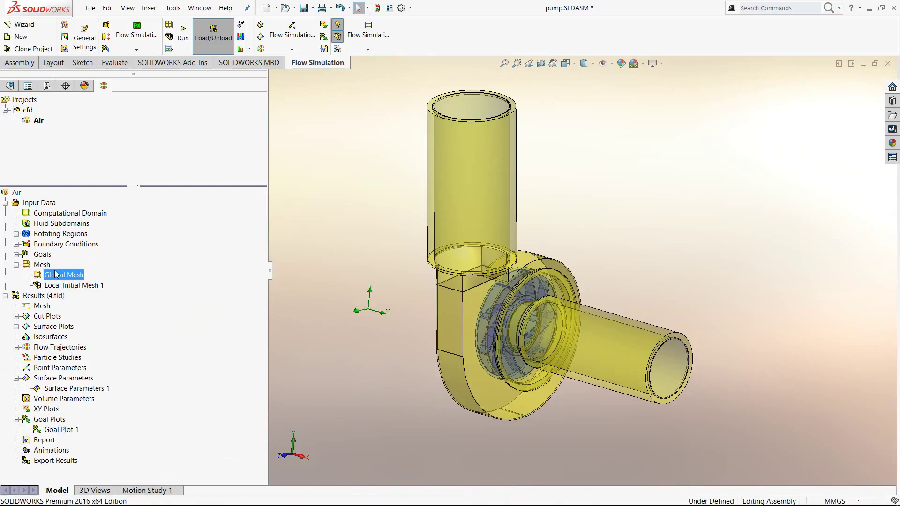
left_click(60, 286)
right_click(59, 287)
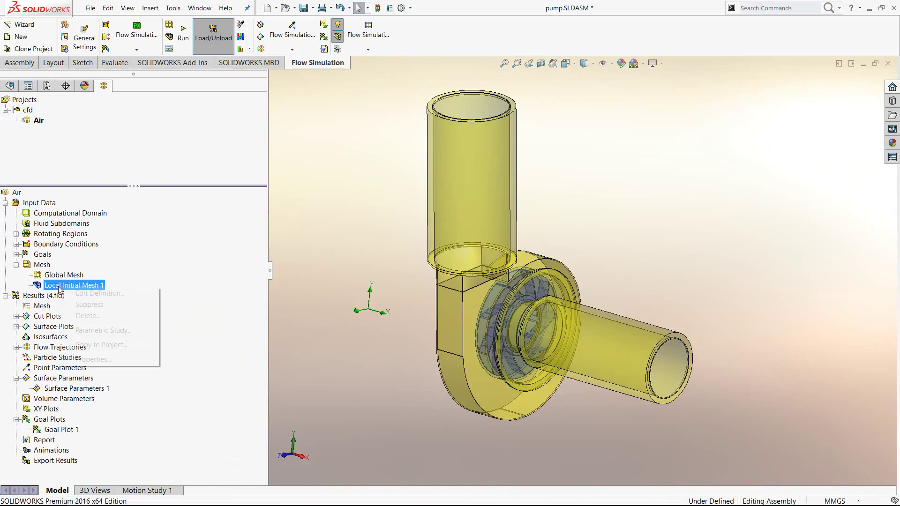
left_click(68, 291)
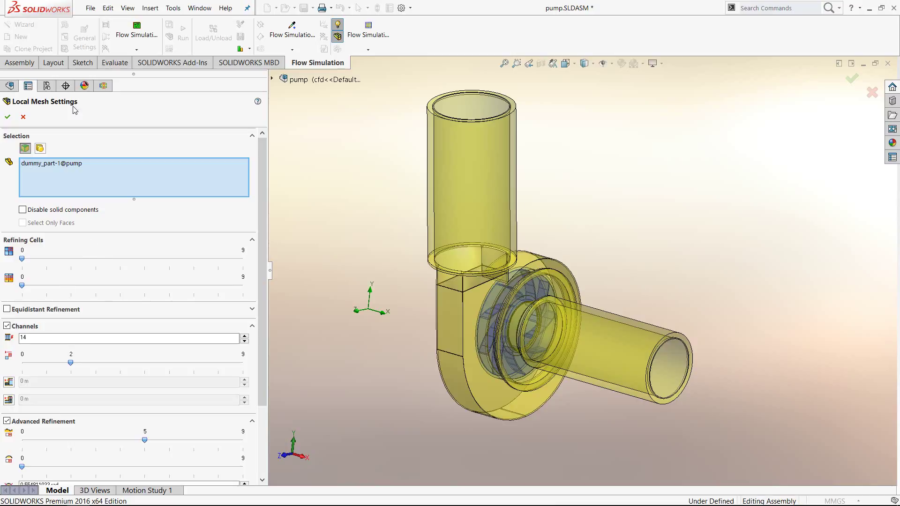
left_click(61, 165)
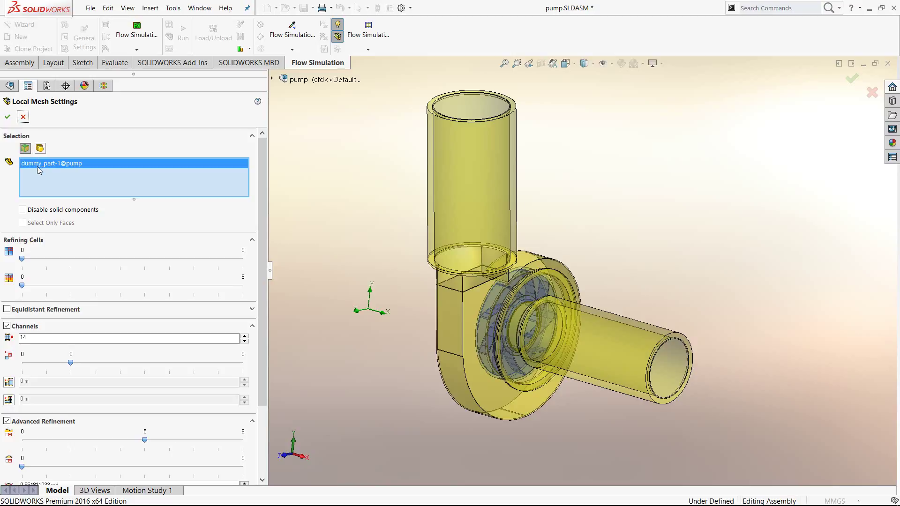
scroll(264, 226, "down", 2)
scroll(258, 244, "up", 2)
scroll(247, 287, "down", 3)
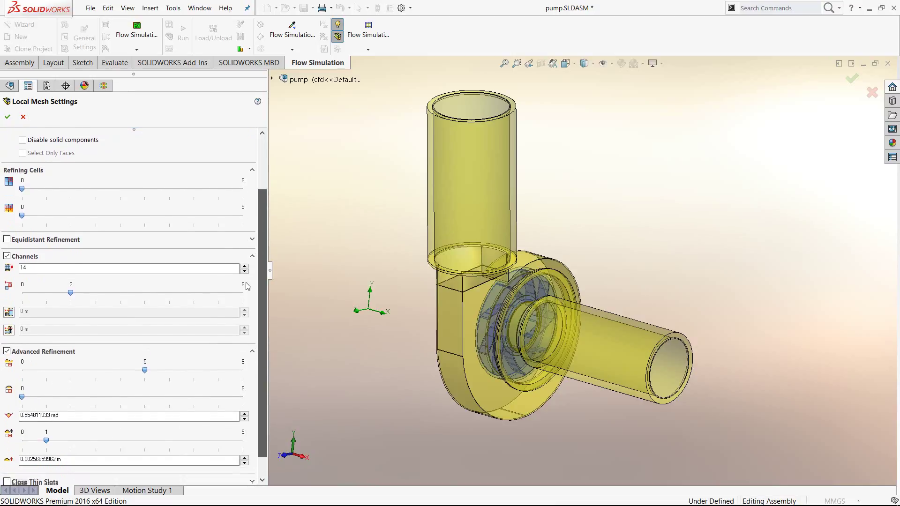
scroll(247, 286, "down", 1)
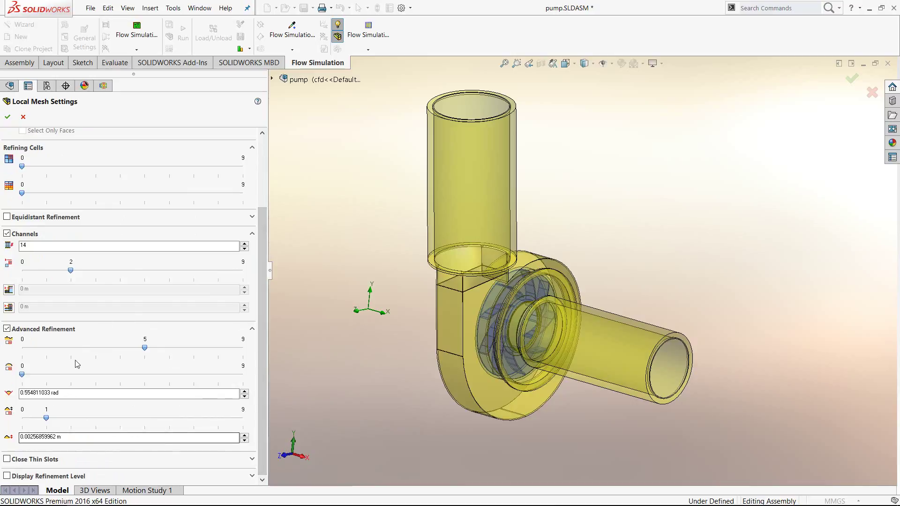
left_click(23, 117)
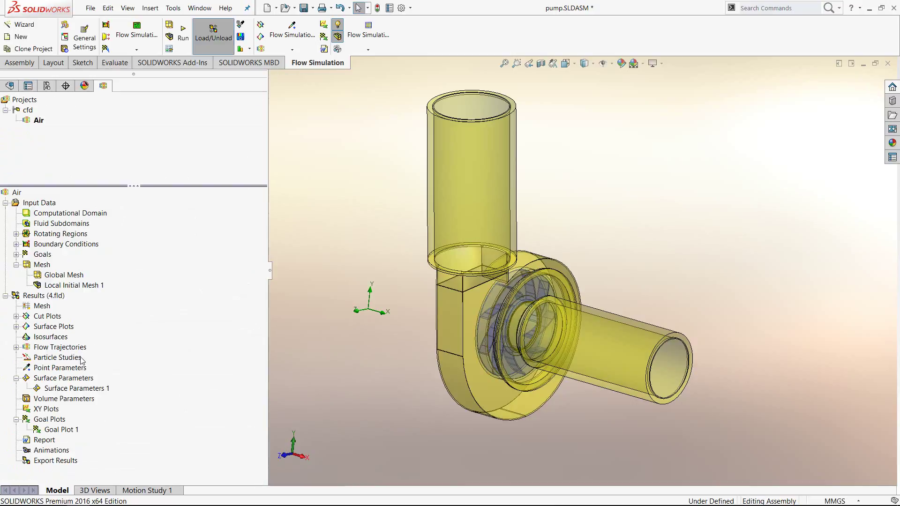
left_click(16, 265)
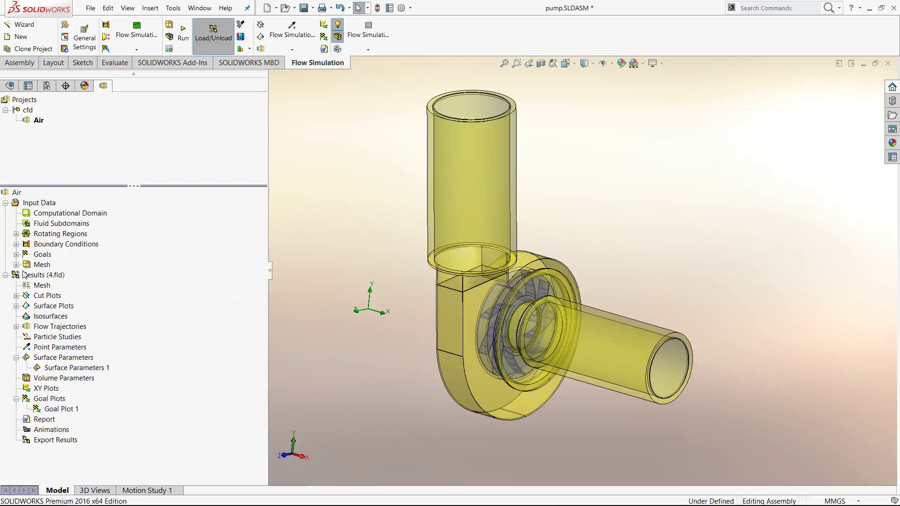
left_click(5, 203)
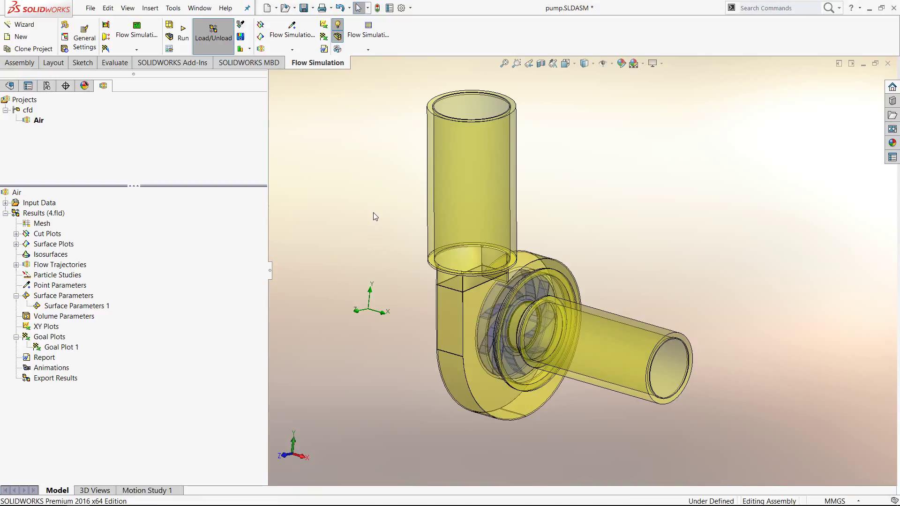
Step: Expand the cut plots, display Goal Plot 1's summary for the inletpressure and VolumeFlowrate goals, compare their values, and cancel the goal plot edit
left_click(17, 234)
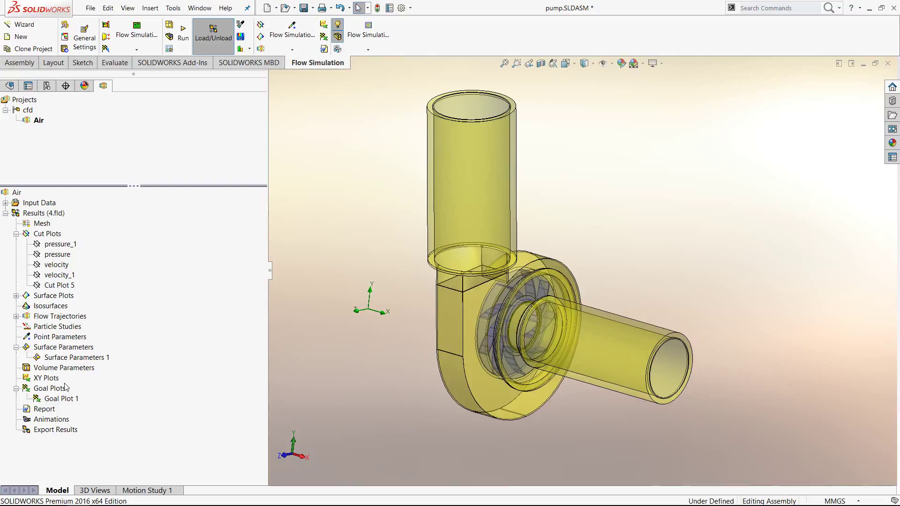
right_click(56, 399)
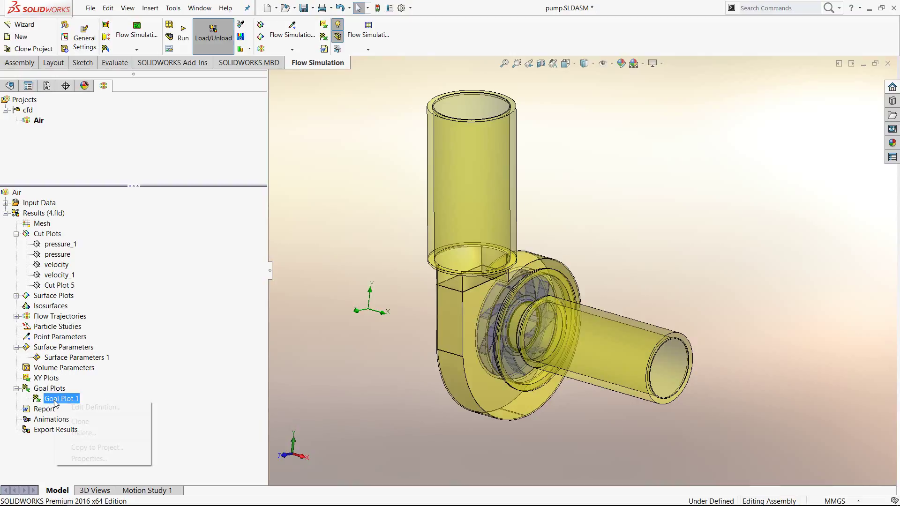
left_click(95, 407)
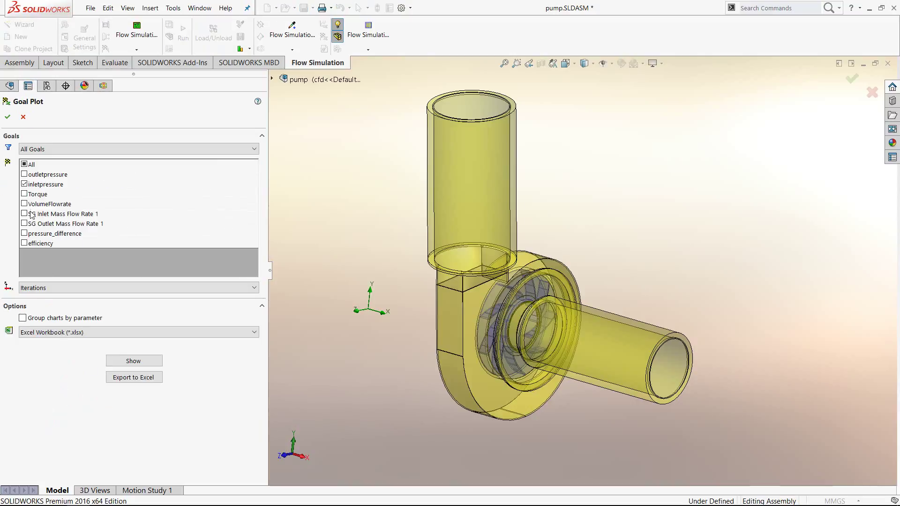
left_click(24, 185)
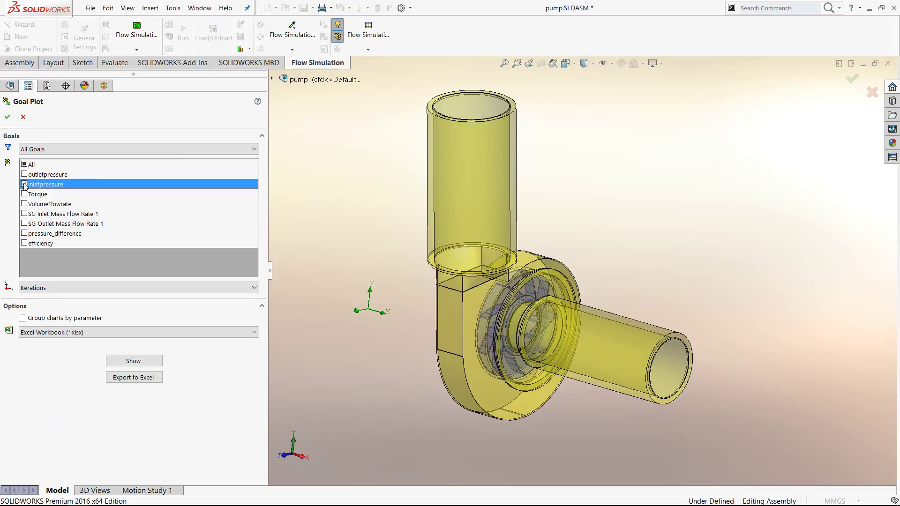
left_click(24, 204)
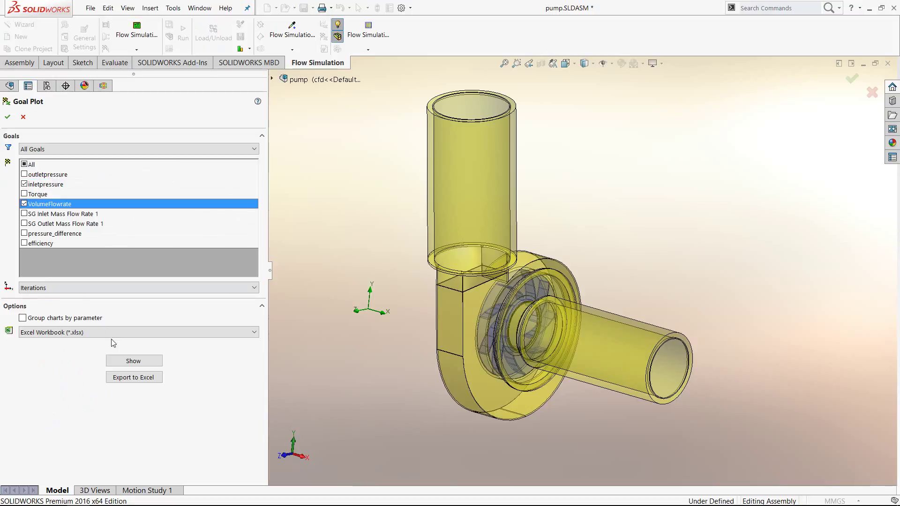
left_click(128, 361)
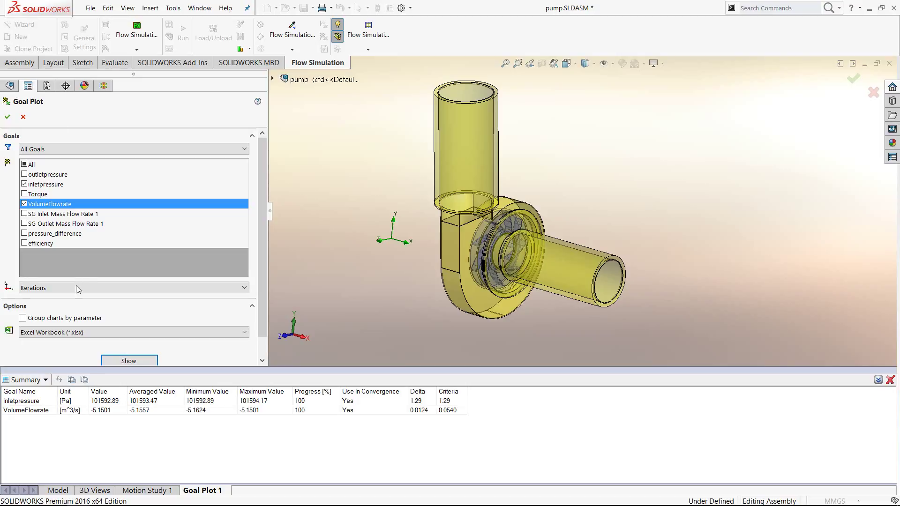
left_click(111, 410)
left_click(109, 401)
left_click(24, 118)
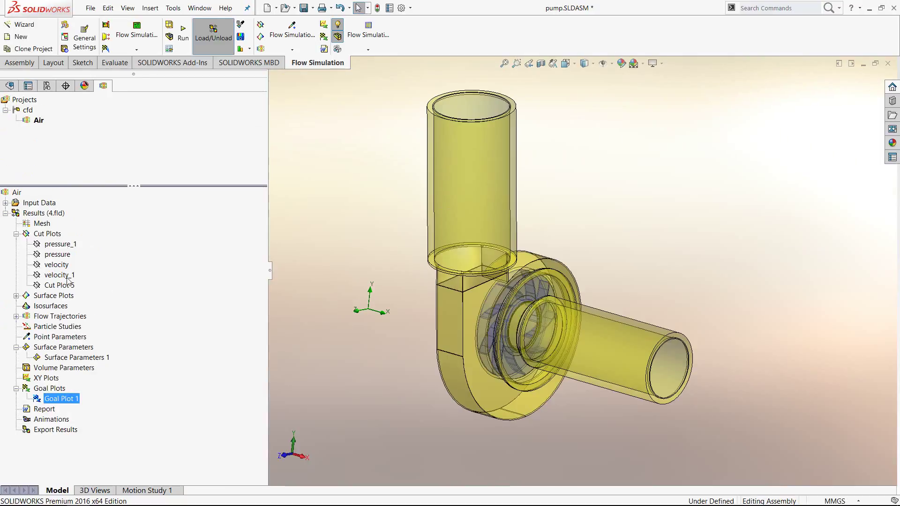
Step: Display the pressure_1 and pressure cut plots one after the other, hiding each after viewing
right_click(64, 244)
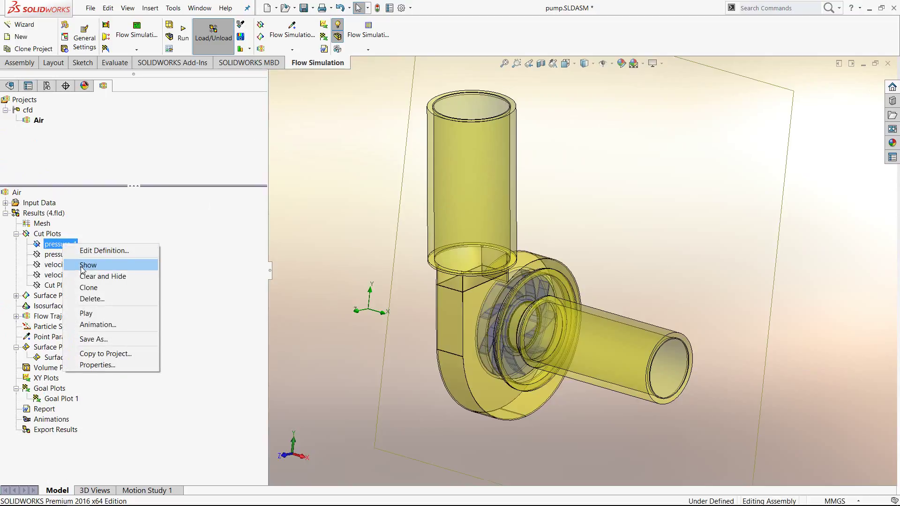
left_click(85, 265)
right_click(74, 248)
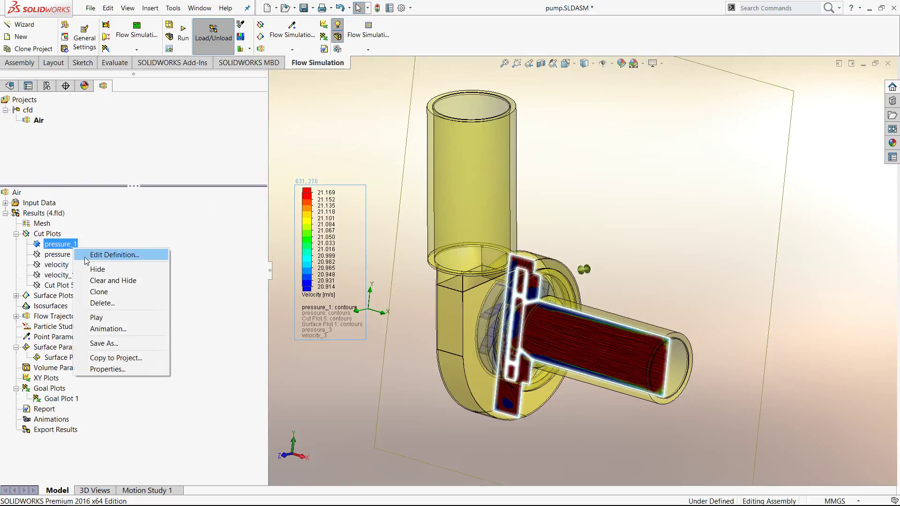
left_click(89, 269)
left_click(69, 255)
right_click(70, 255)
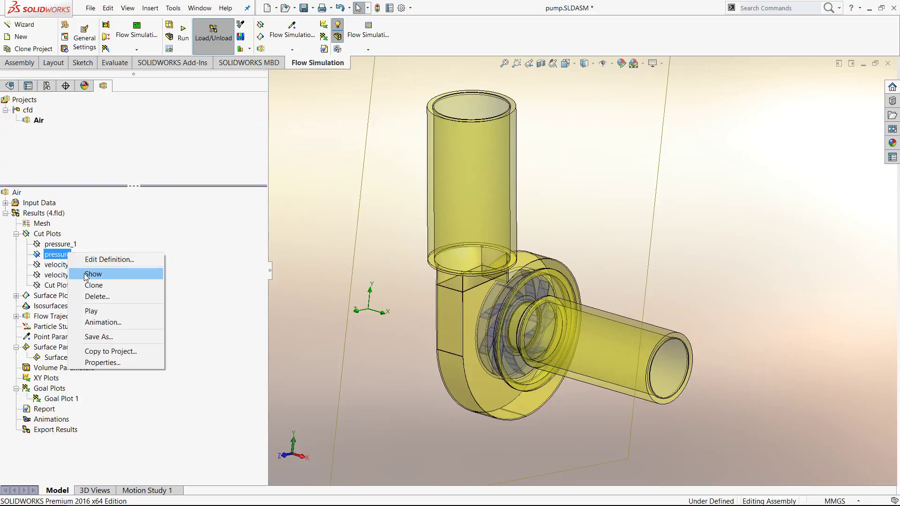
left_click(85, 275)
right_click(66, 256)
left_click(89, 273)
Step: Show the velocity cut plot through the pump and examine its contours
right_click(65, 265)
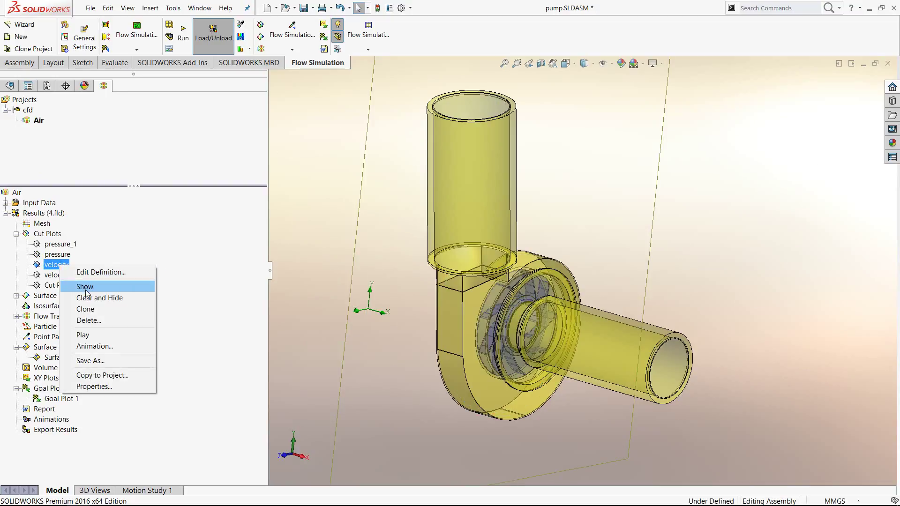
left_click(89, 283)
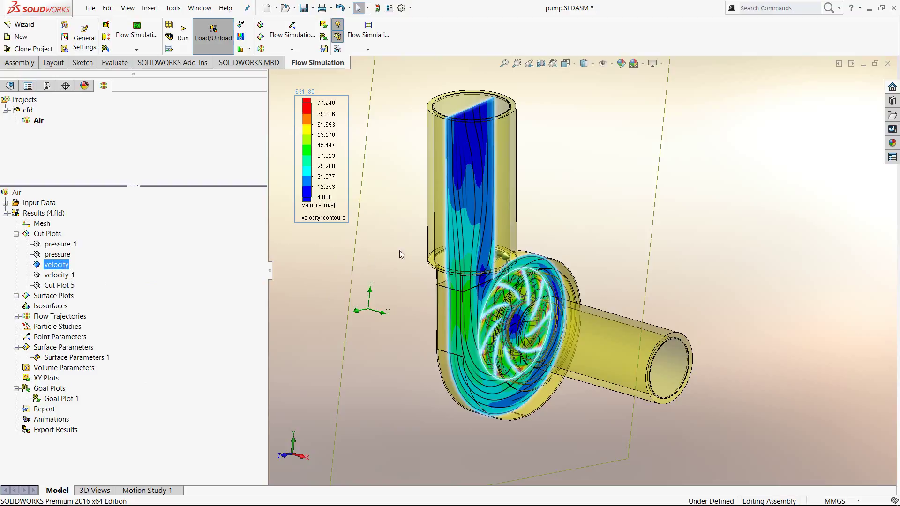
scroll(491, 246, "down", 5)
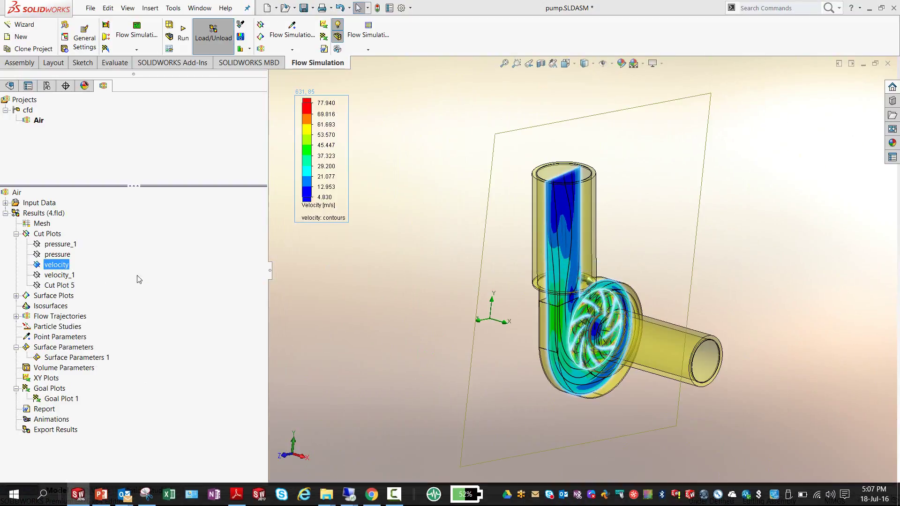
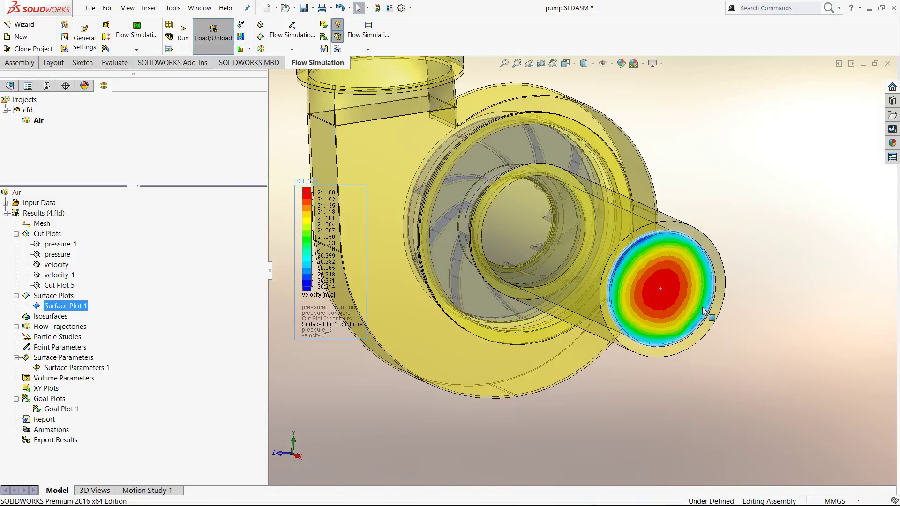
Step: Inspect Surface Plot 1's velocity contours on the inlet pipe's end face and hide the plot
scroll(651, 272, "up", 3)
scroll(620, 251, "down", 2)
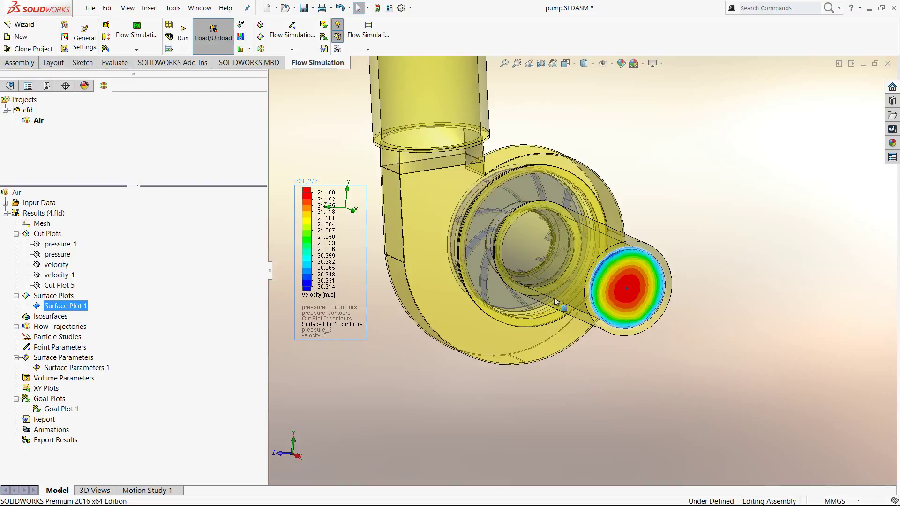
right_click(64, 305)
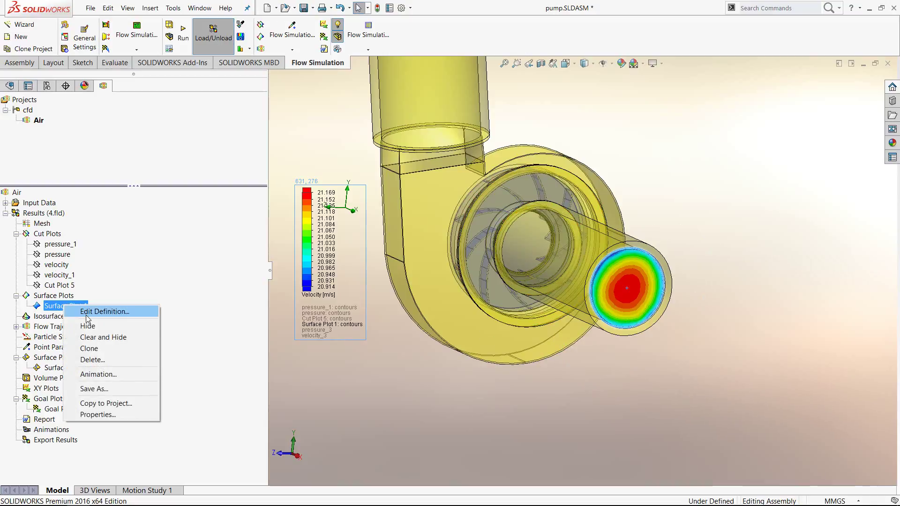
left_click(88, 325)
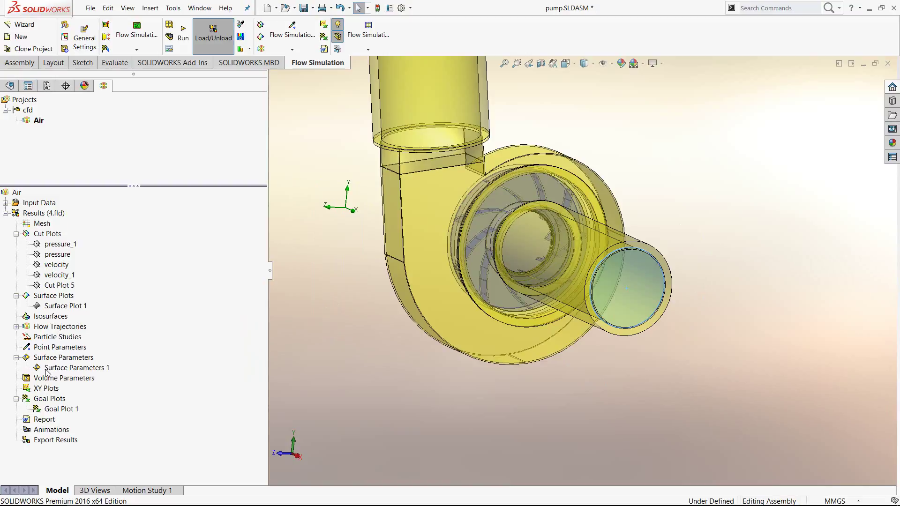
Step: Evaluate the volume flow rate on the LID4 face with Surface Parameters 1 and close its definition without changes
right_click(70, 368)
left_click(84, 377)
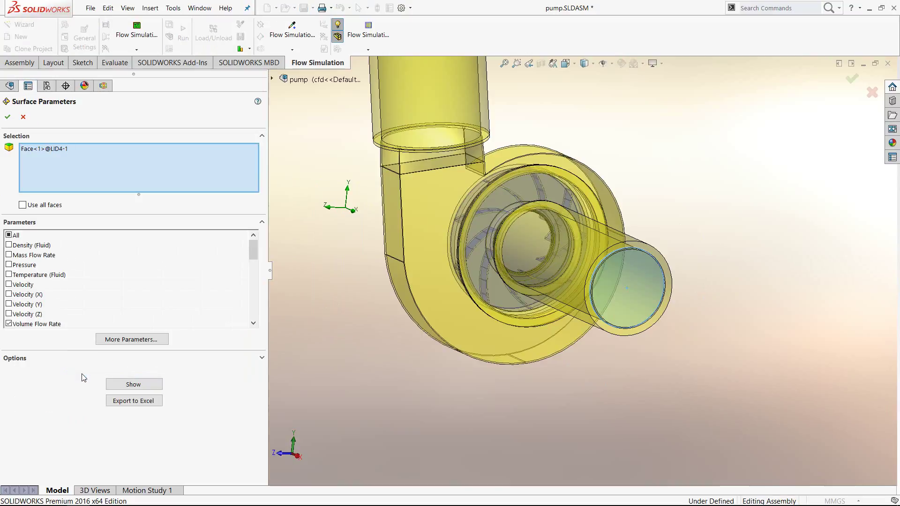
left_click(134, 388)
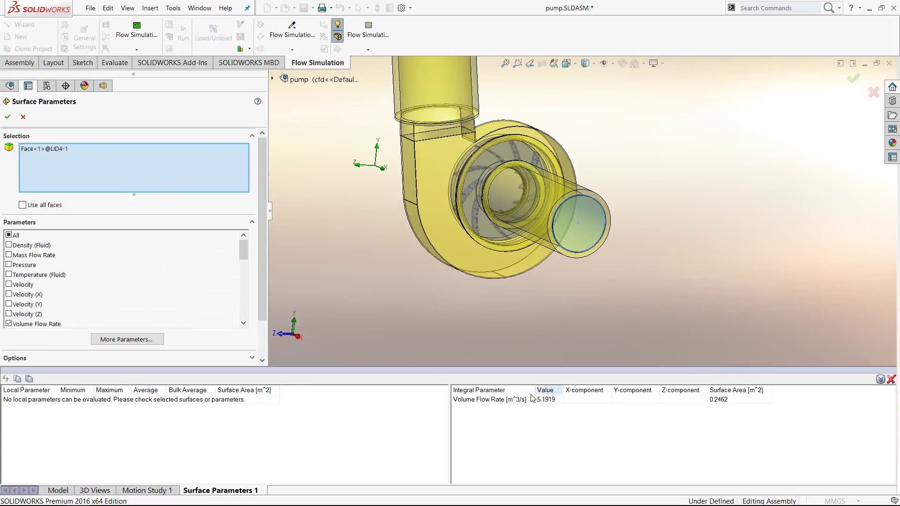
left_click(23, 116)
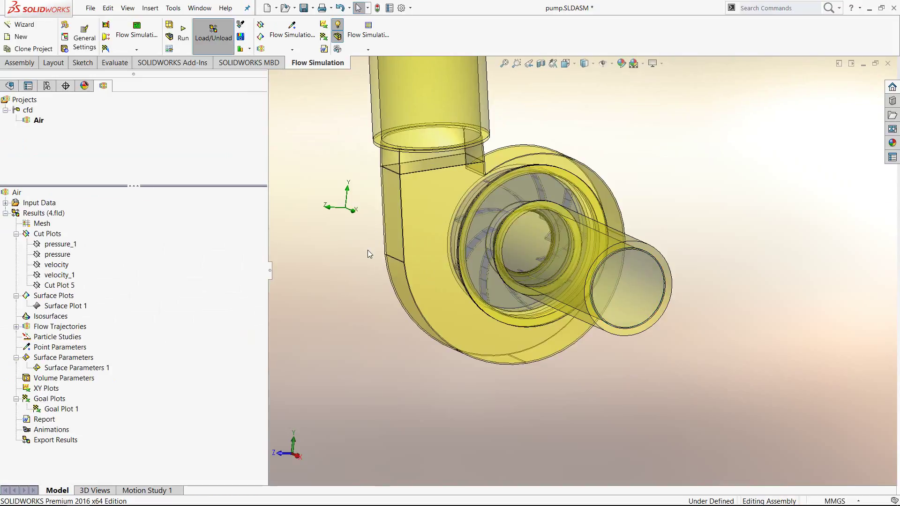
Step: Expand the flow trajectories and show the pressure_3 trajectories on the whole pump
key("f")
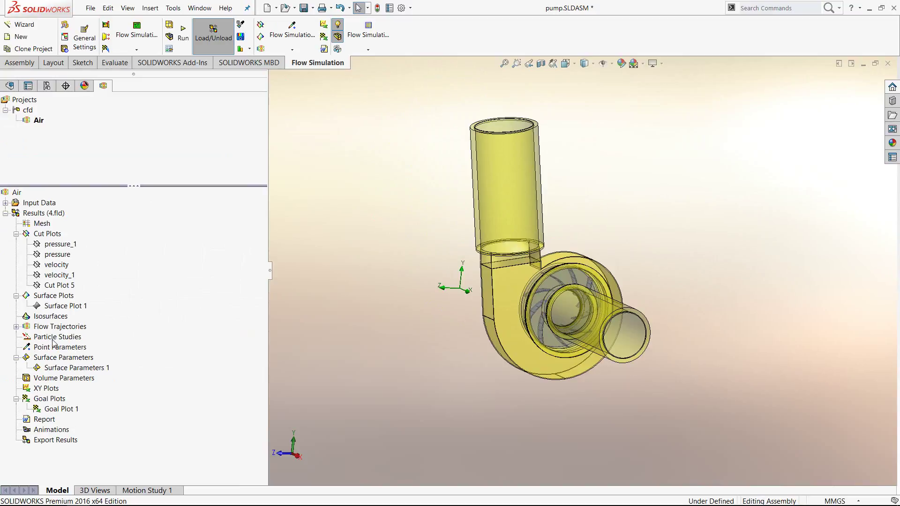
left_click(16, 327)
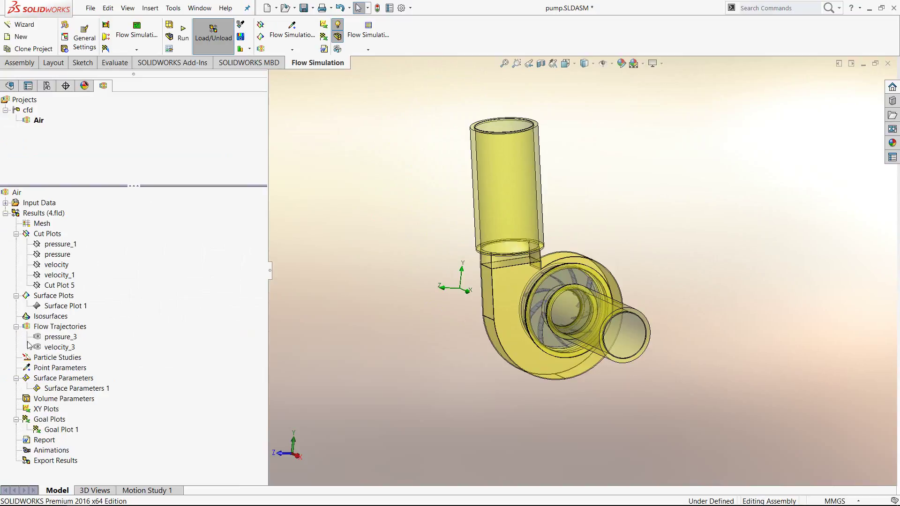
right_click(54, 338)
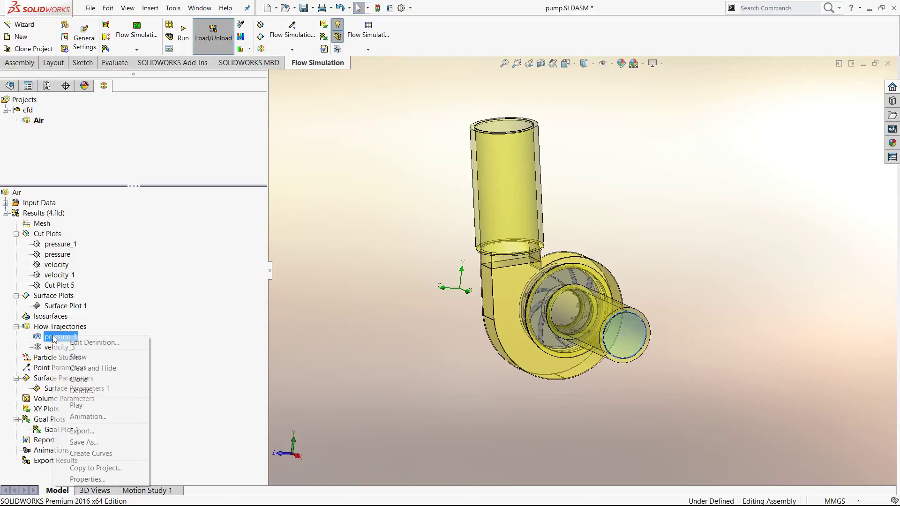
left_click(73, 357)
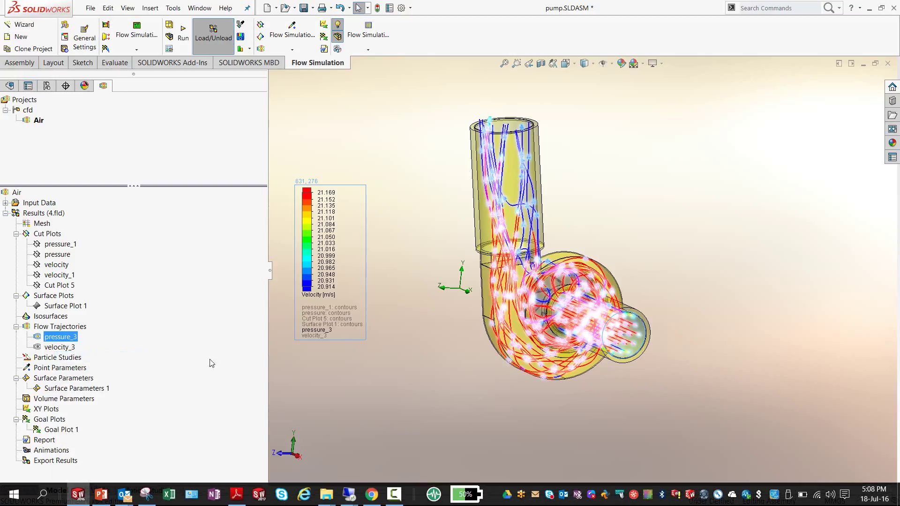
Step: Set the velocity legend's range to the plot's own limits, with a minimum of 1.298 m/s and a maximum of 80.1111033 m/s
left_click(329, 288)
left_click(394, 291)
key("Return")
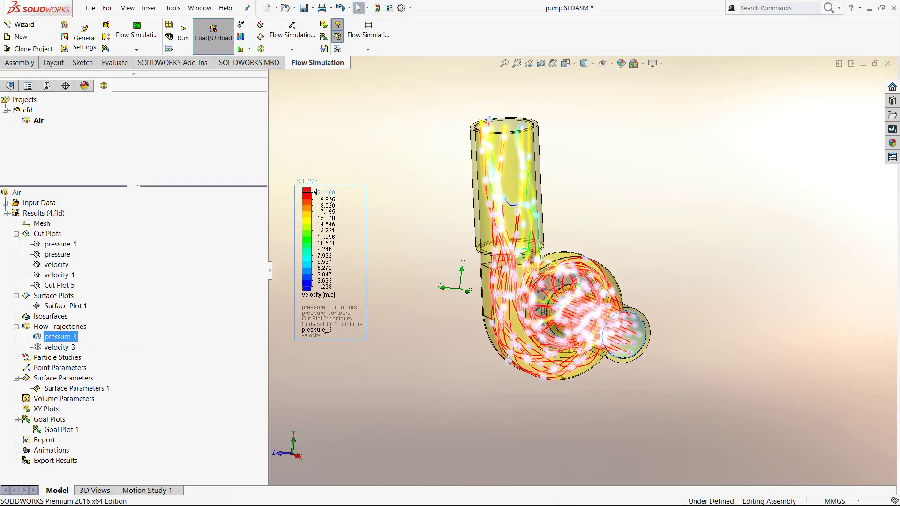
left_click(326, 193)
left_click(395, 197)
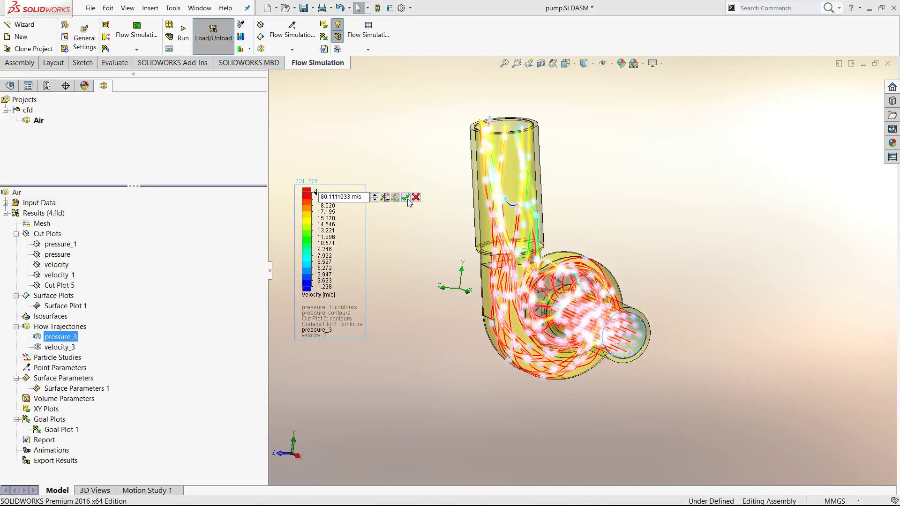
left_click(405, 197)
Step: Play the pressure_3 flow trajectories animation and examine the flow through the pump from different angles
middle_click_drag(446, 255, 463, 255)
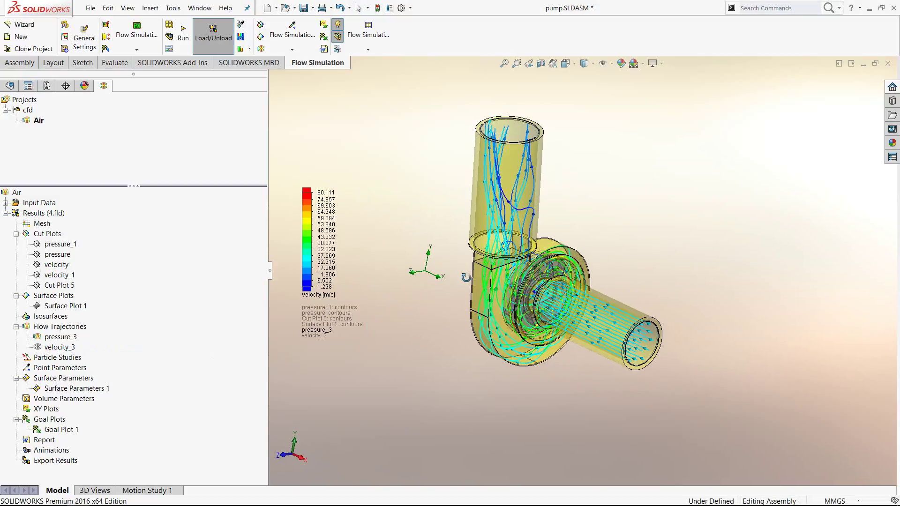
right_click(98, 332)
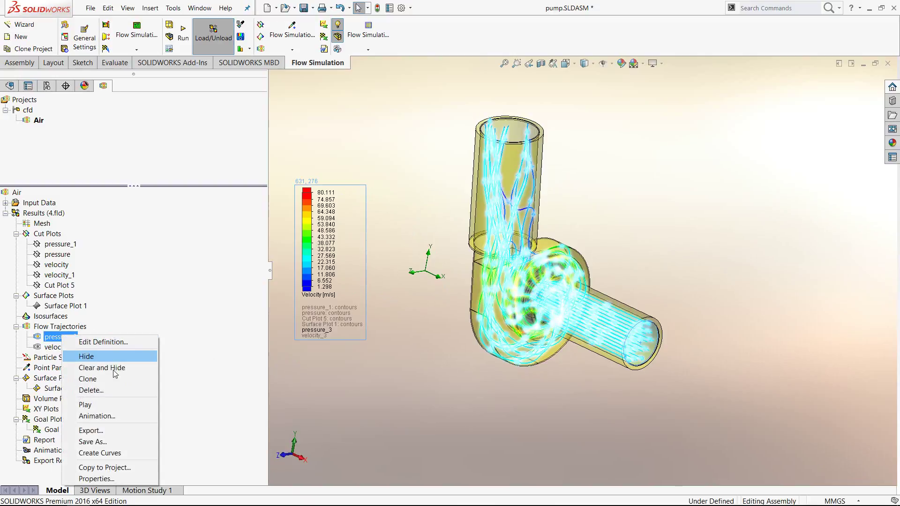
left_click(89, 405)
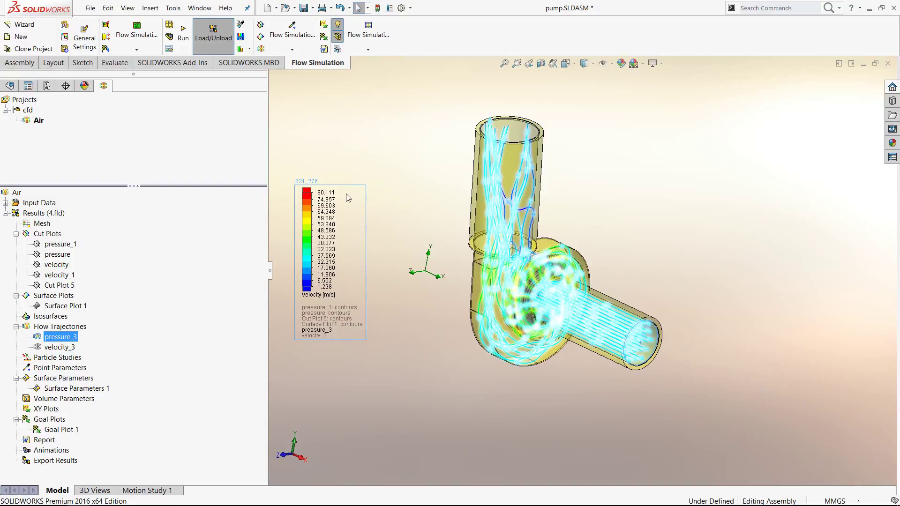
middle_click_drag(375, 139, 421, 191)
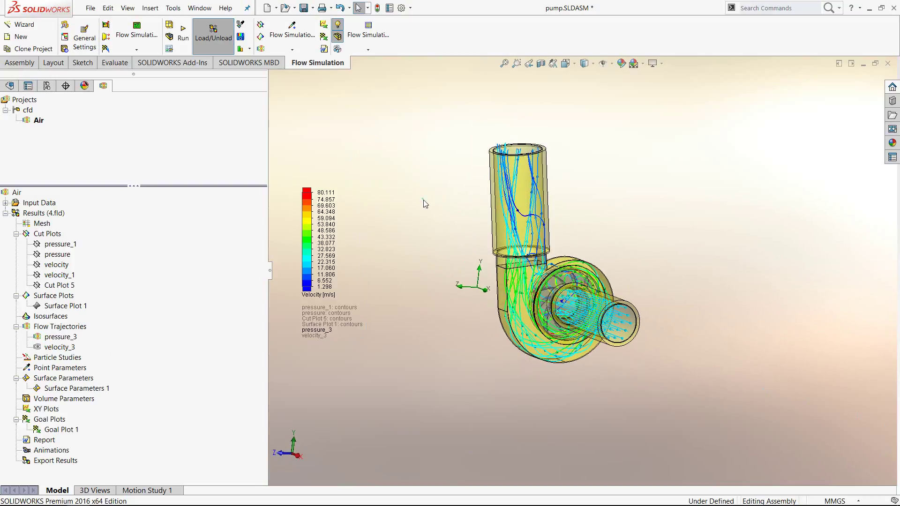